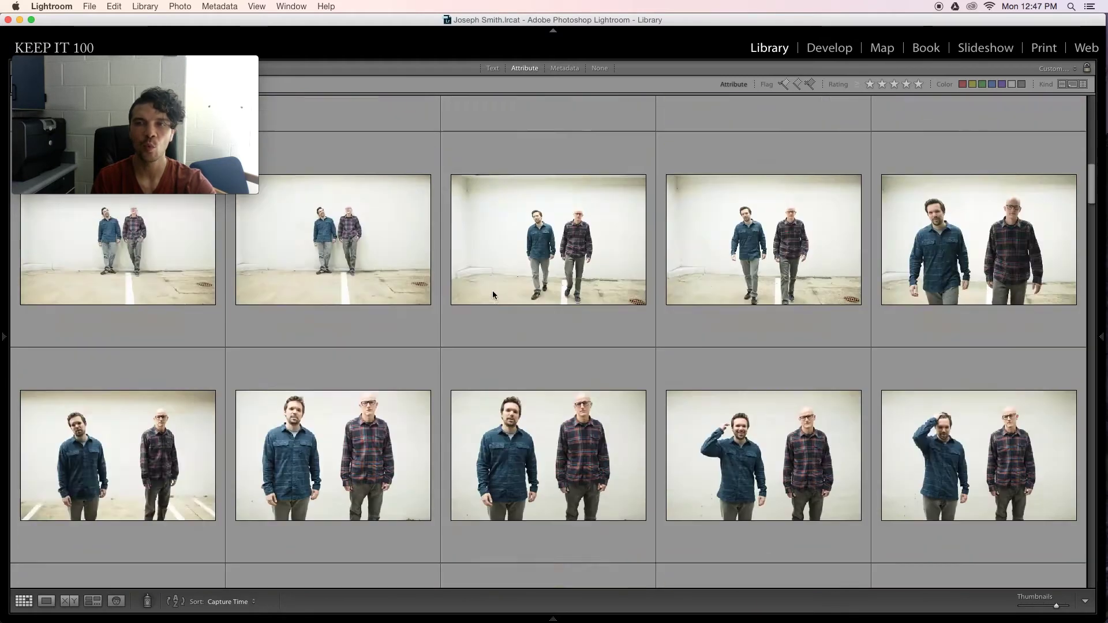
- Open the first photo of the two men by the wall corner for develop editing
scroll(493, 289, "up", 3)
left_click(494, 290)
key("e")
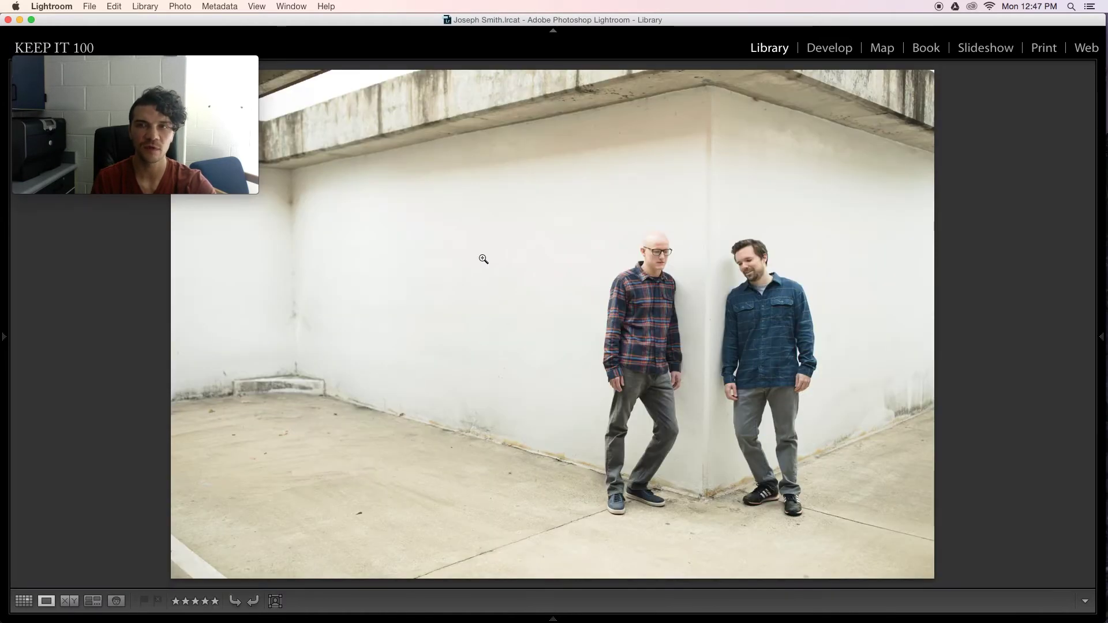
key("d")
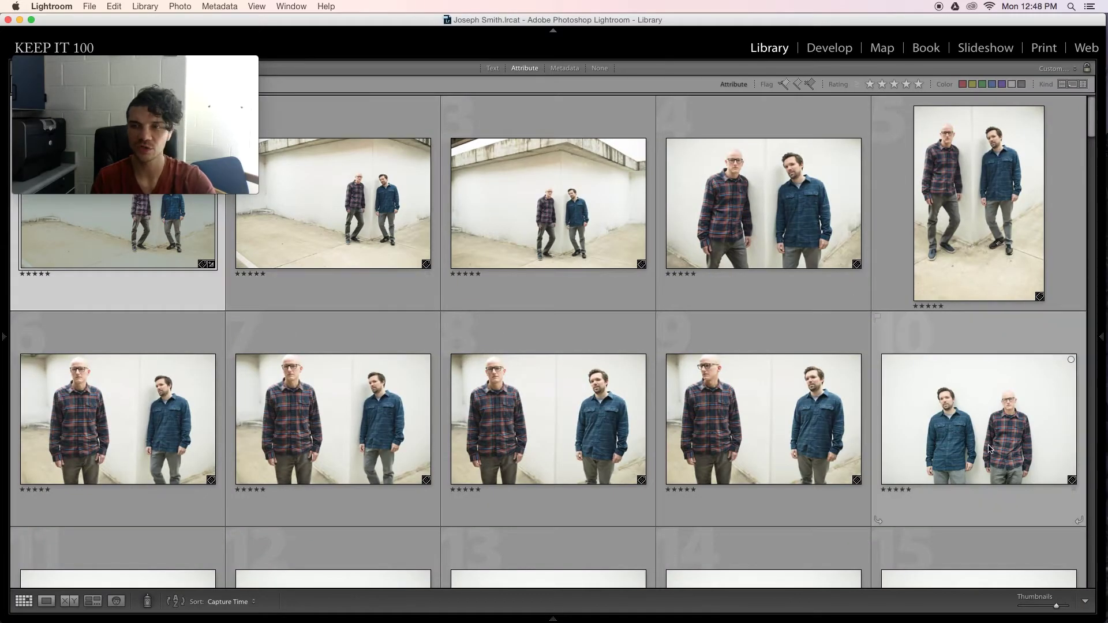
- Select the photos from the first one through number 117 and paste the copied develop settings onto them
left_click(990, 449, "shift")
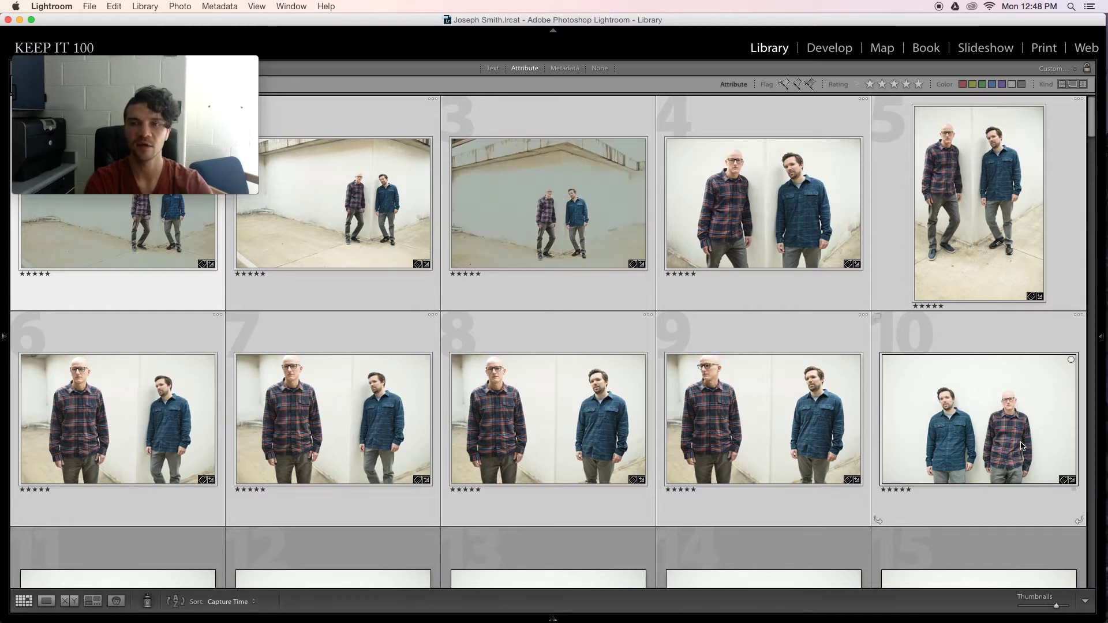
scroll(981, 450, "down", 10)
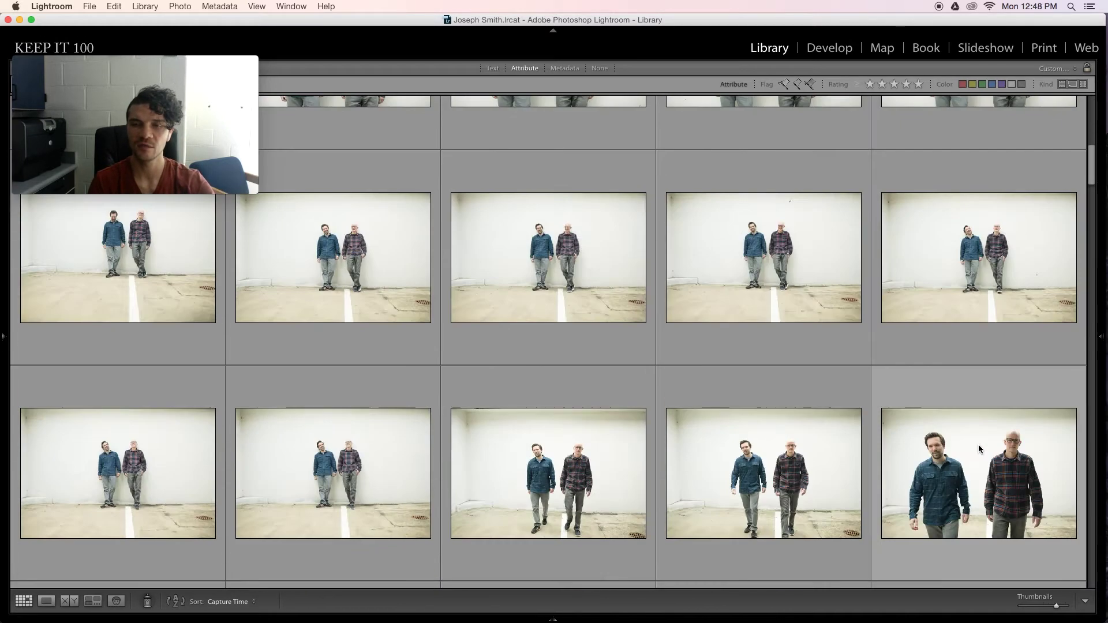
scroll(979, 445, "down", 10)
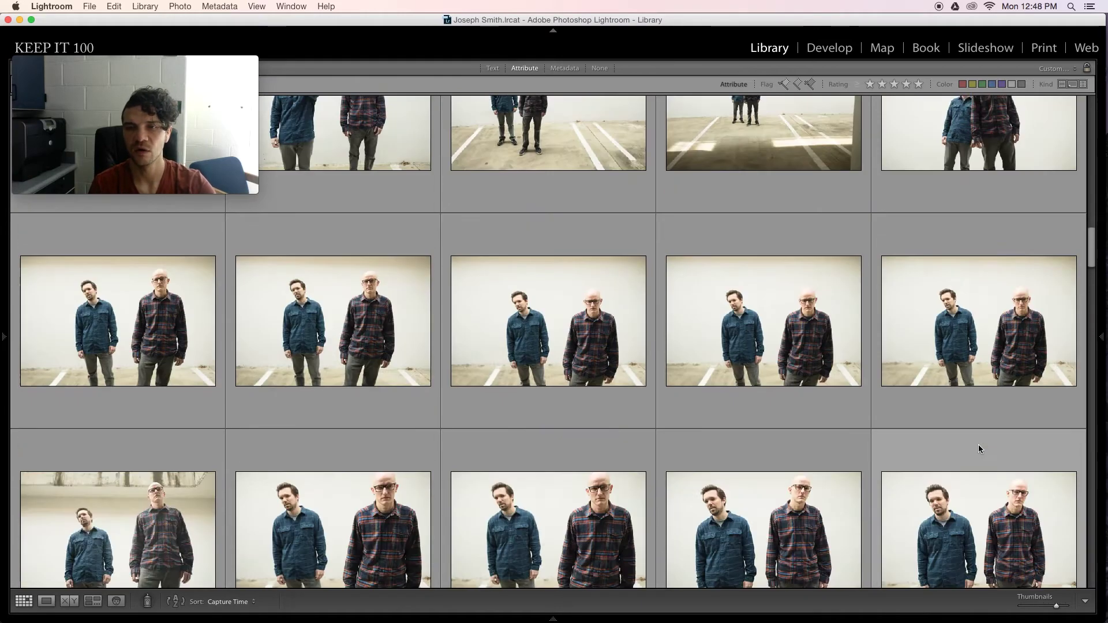
scroll(979, 449, "down", 15)
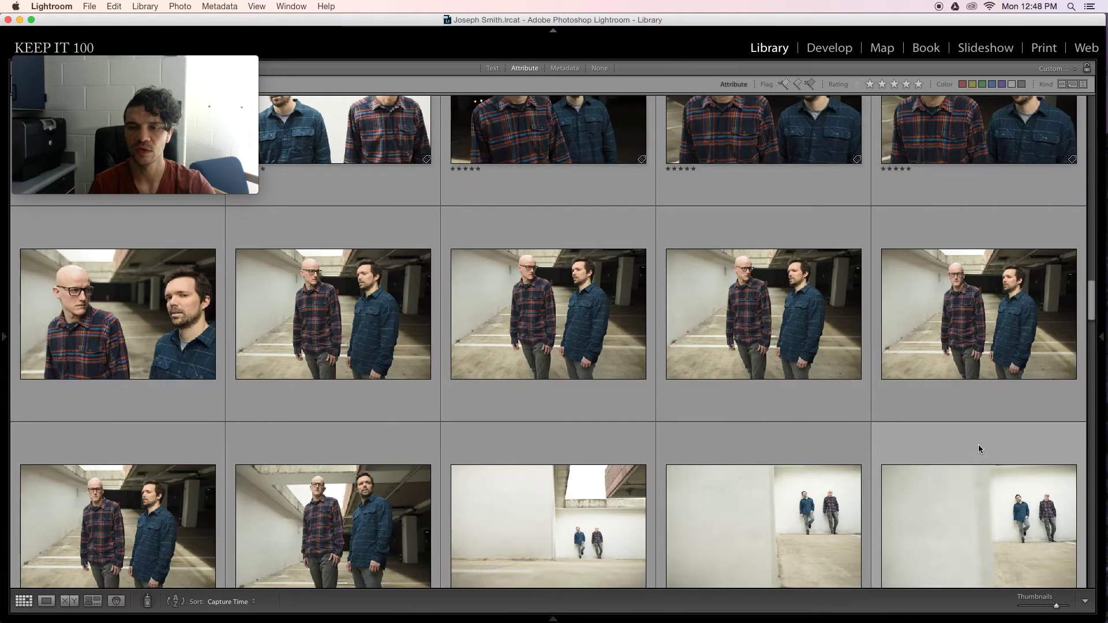
scroll(979, 449, "down", 15)
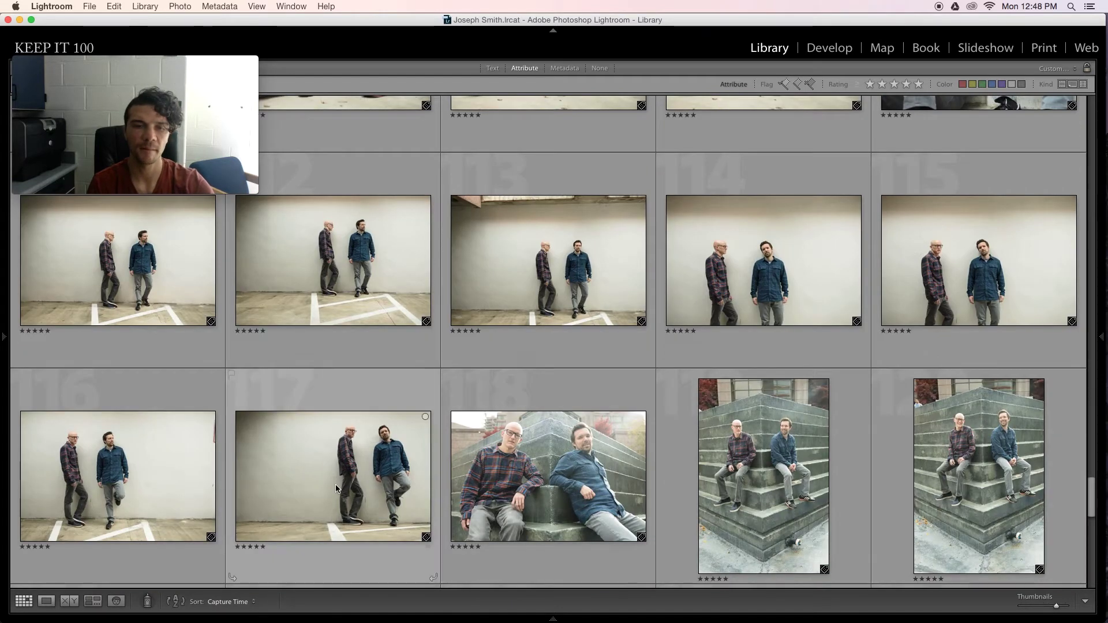
left_click(336, 488, "shift")
key("super+shift+v")
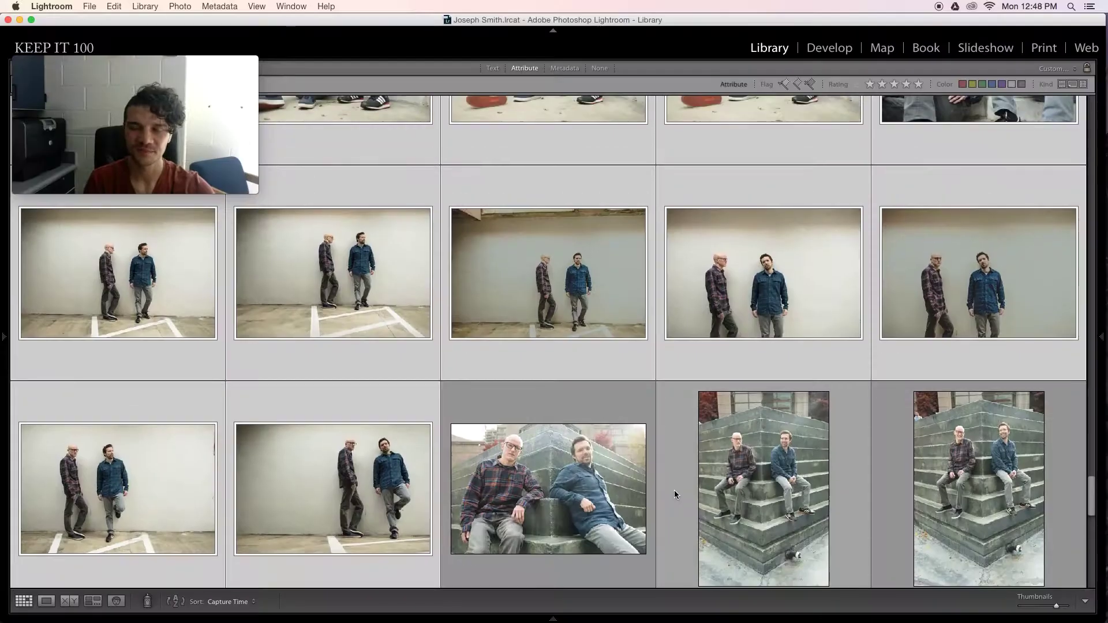
- Clear the multi-photo selection and open the first photo for develop editing
scroll(680, 493, "up", 20)
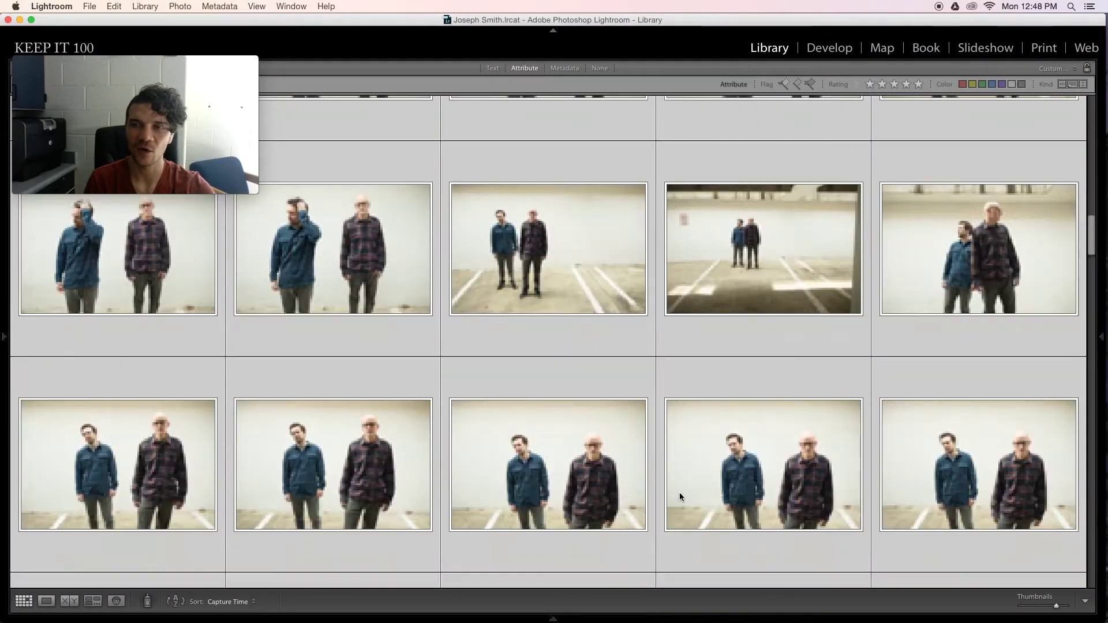
key("super+d")
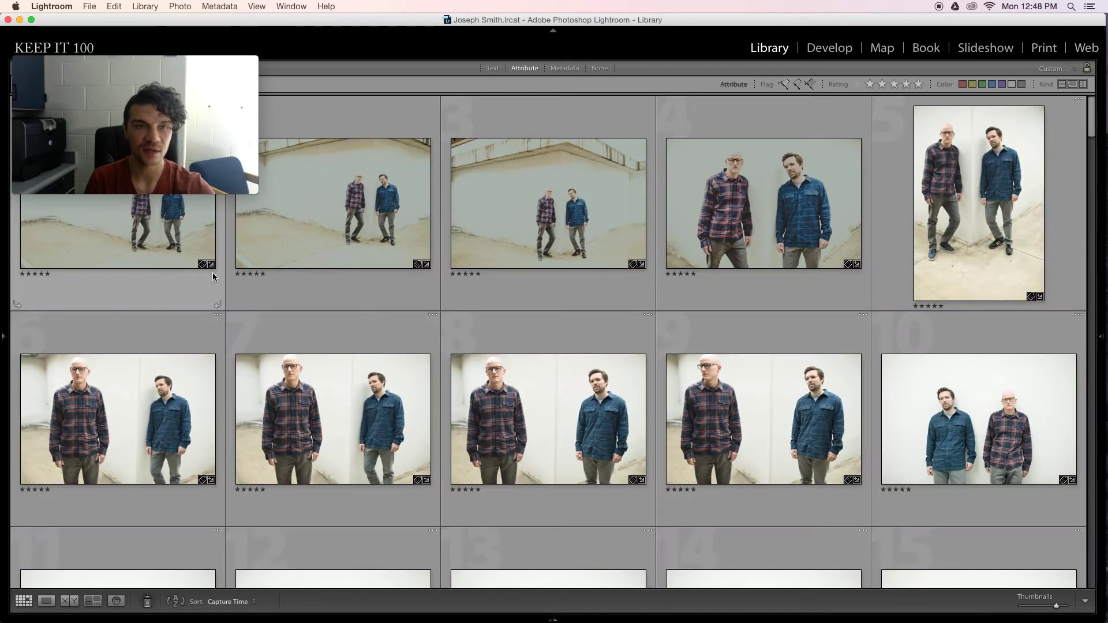
double_click(164, 242)
key("d")
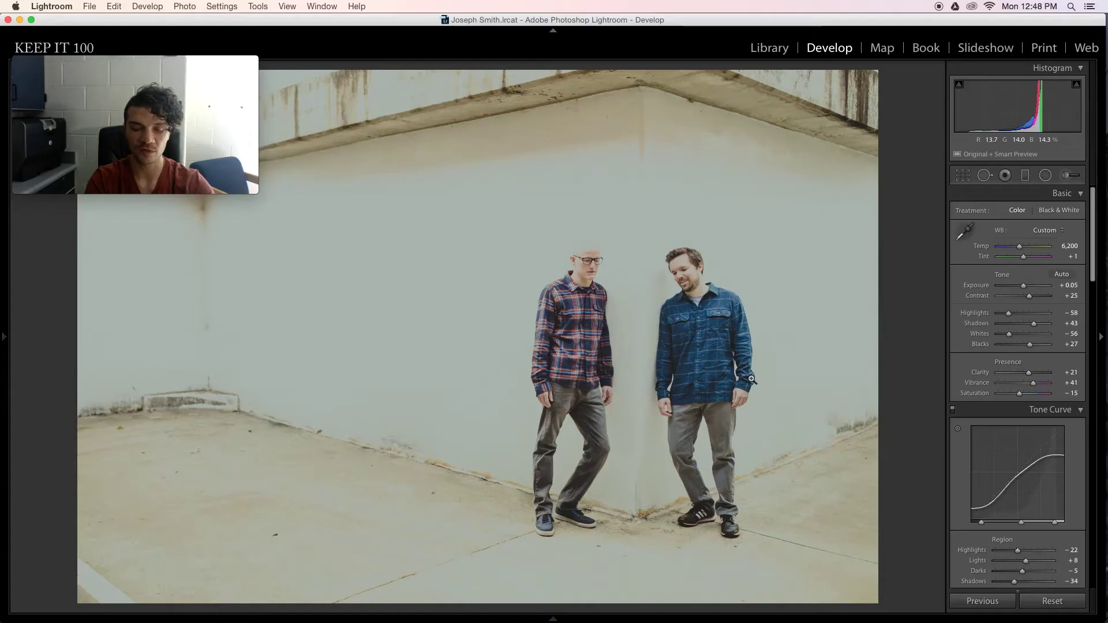
- Adjust the exposure of the opening wide shots one by one, setting the second to −0.25 and the fourth to −0.05
key("period")
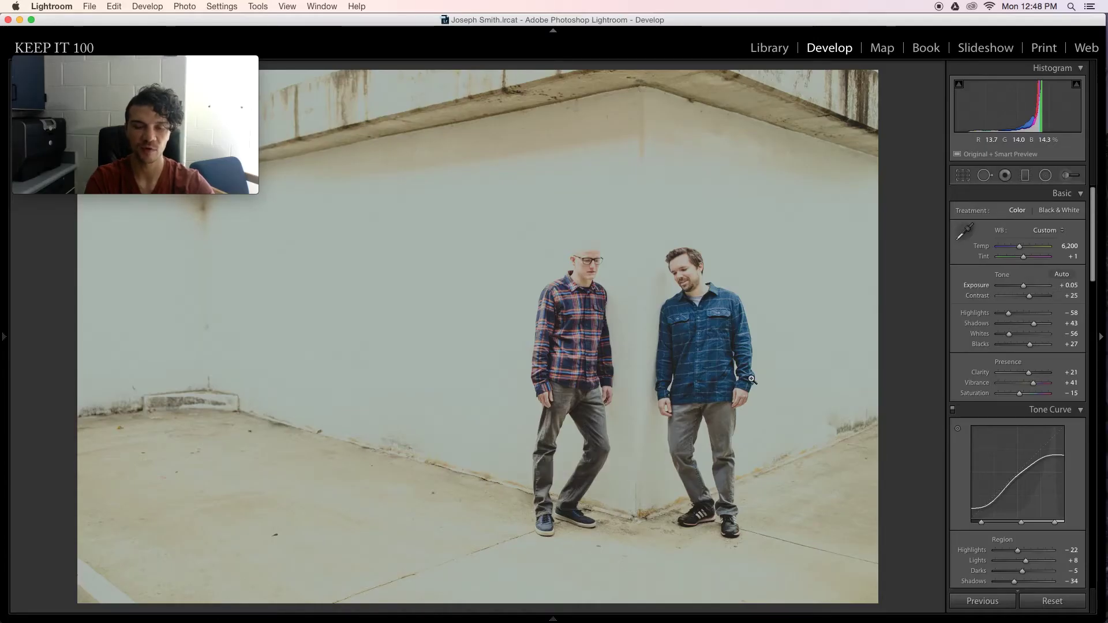
key("minus")
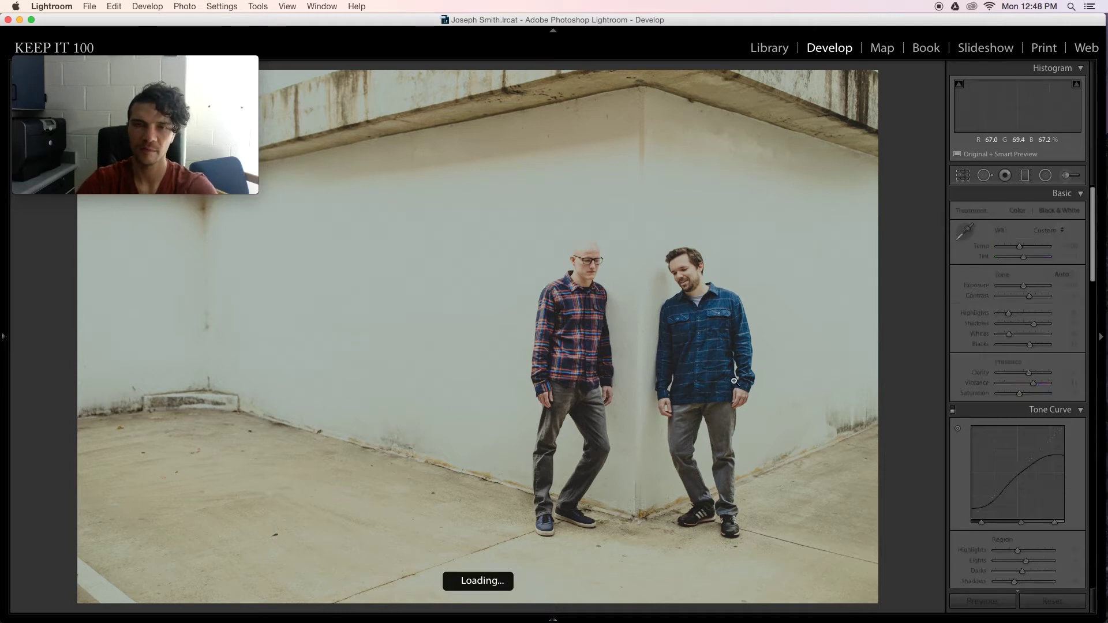
key("super+z")
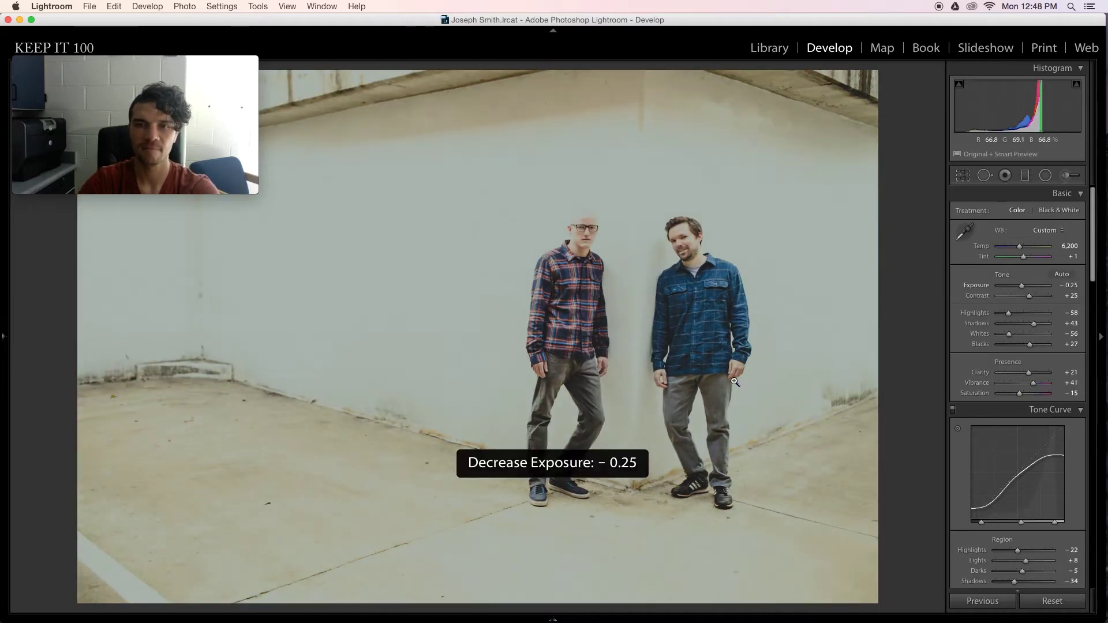
key("super+z")
key("super+z")
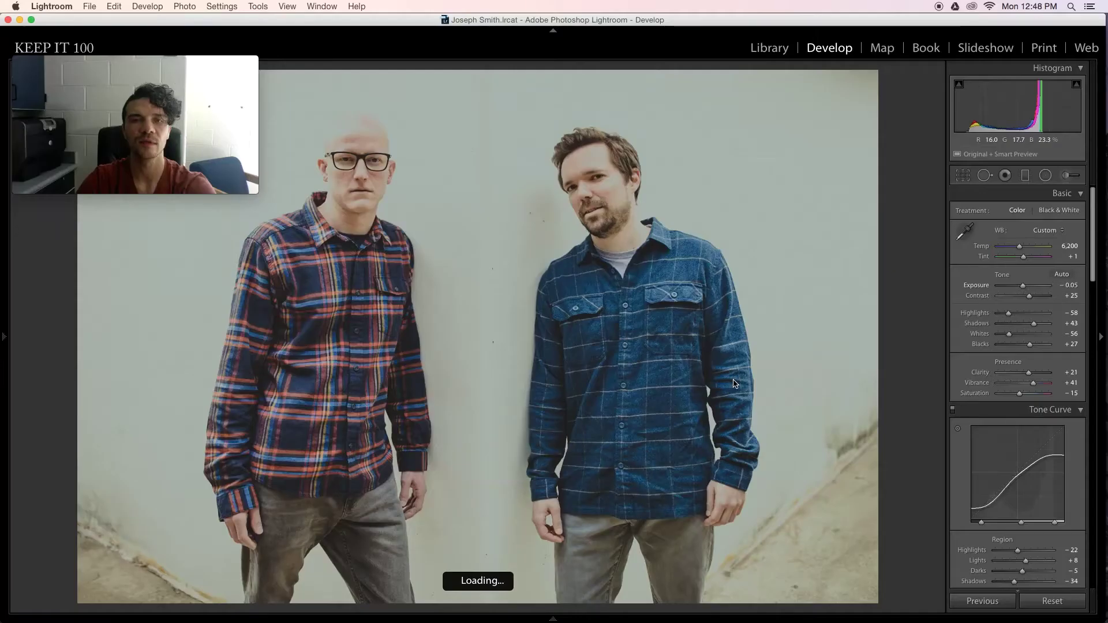
- Lower the exposure of the vertical fifth photo to −0.15
key("super+z")
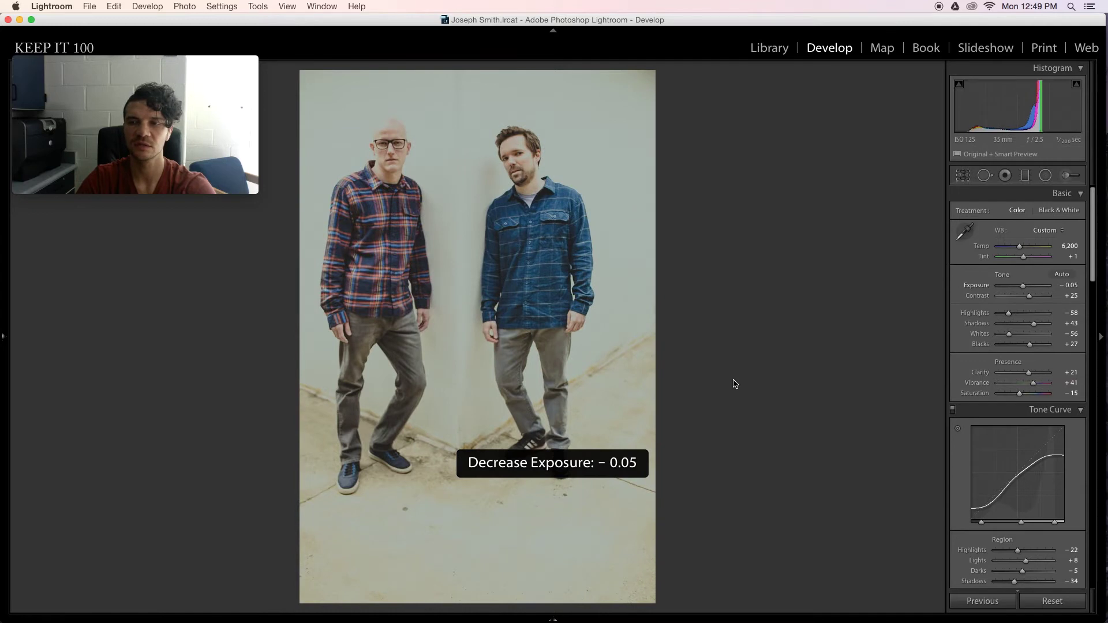
key("minus")
key("minus")
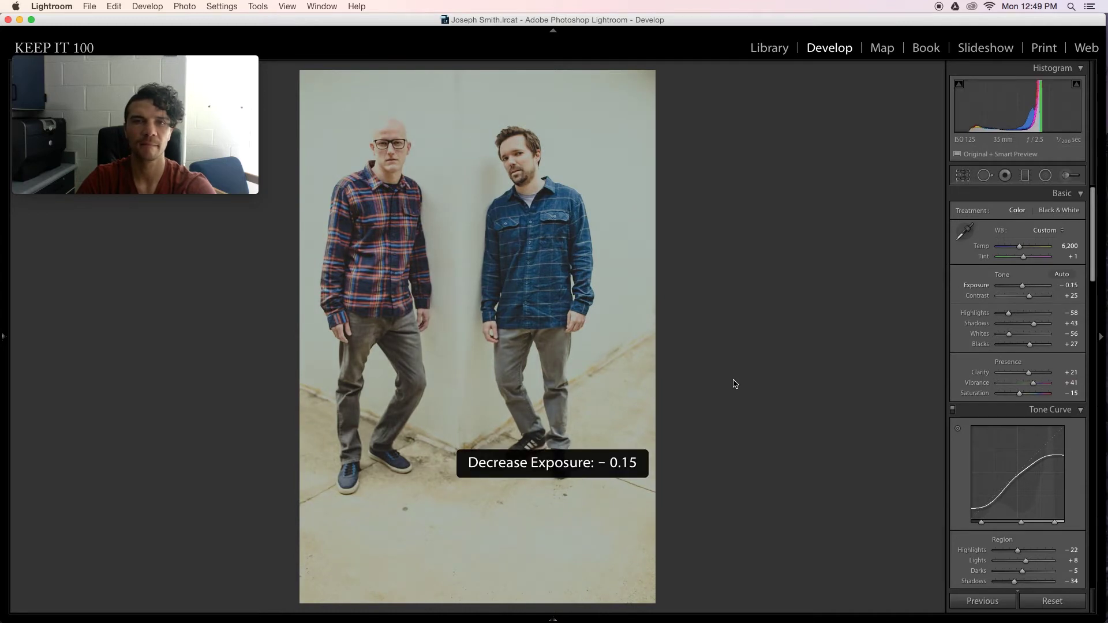
- Go to the sixth photo and lower its exposure to −0.15
key("Right")
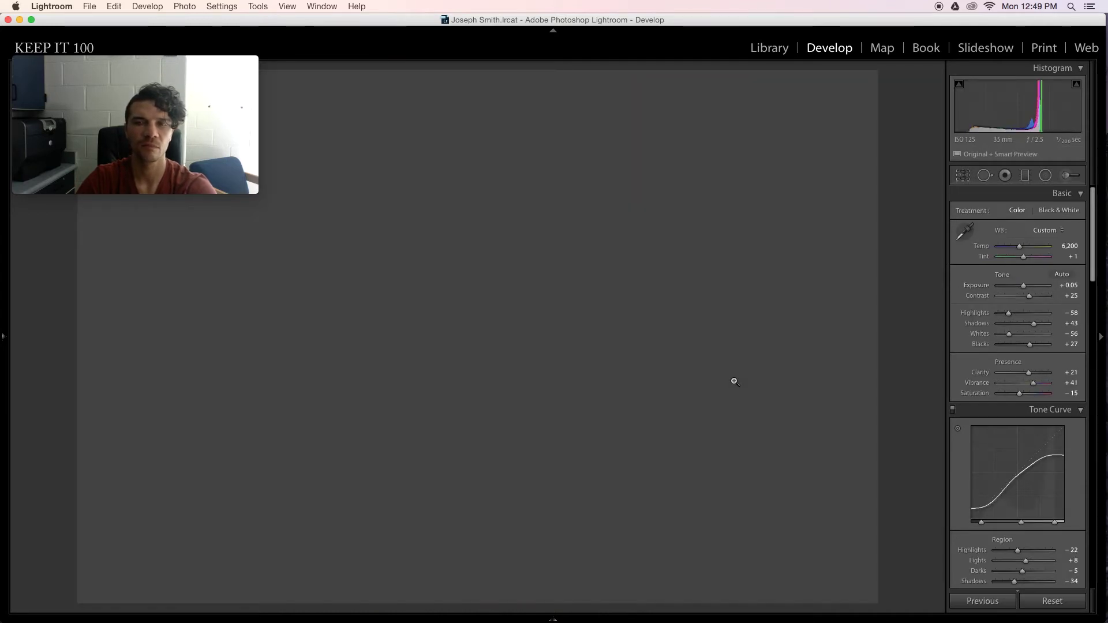
key("minus")
key("minus")
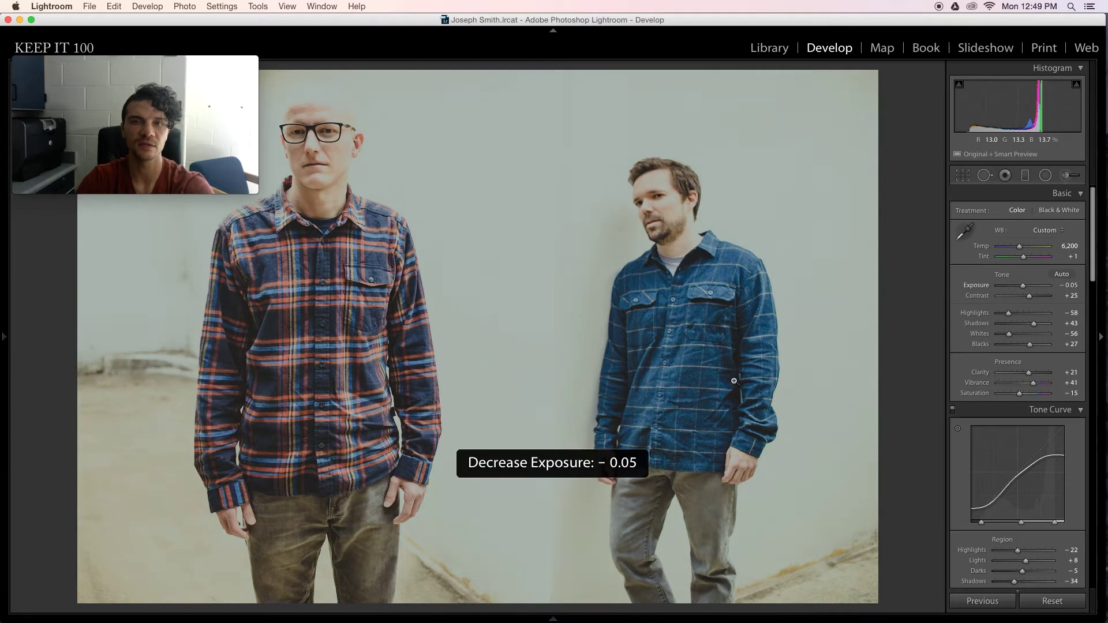
key("minus")
key("minus")
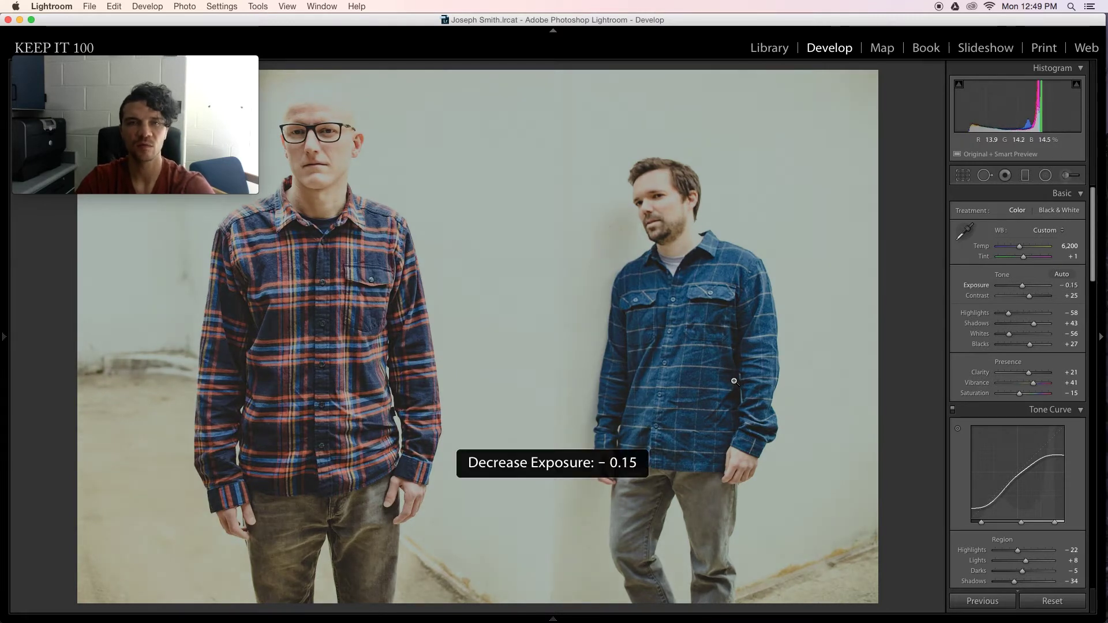
- Lower the exposure of the seventh photo to −0.05 and return to the thumbnail grid
key("Right")
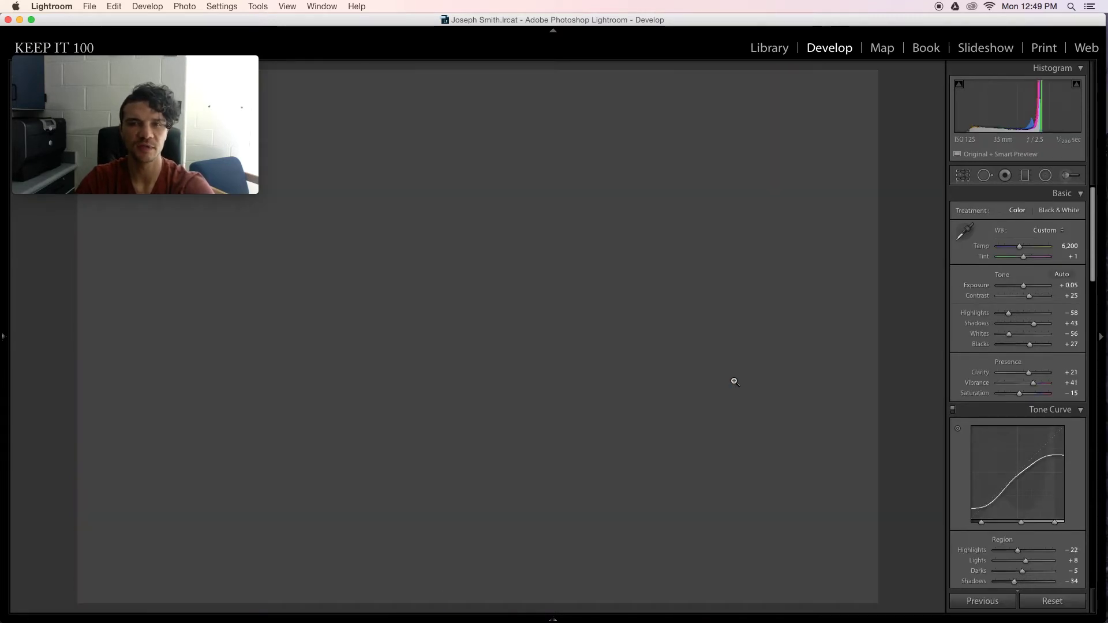
key("minus")
key("minus")
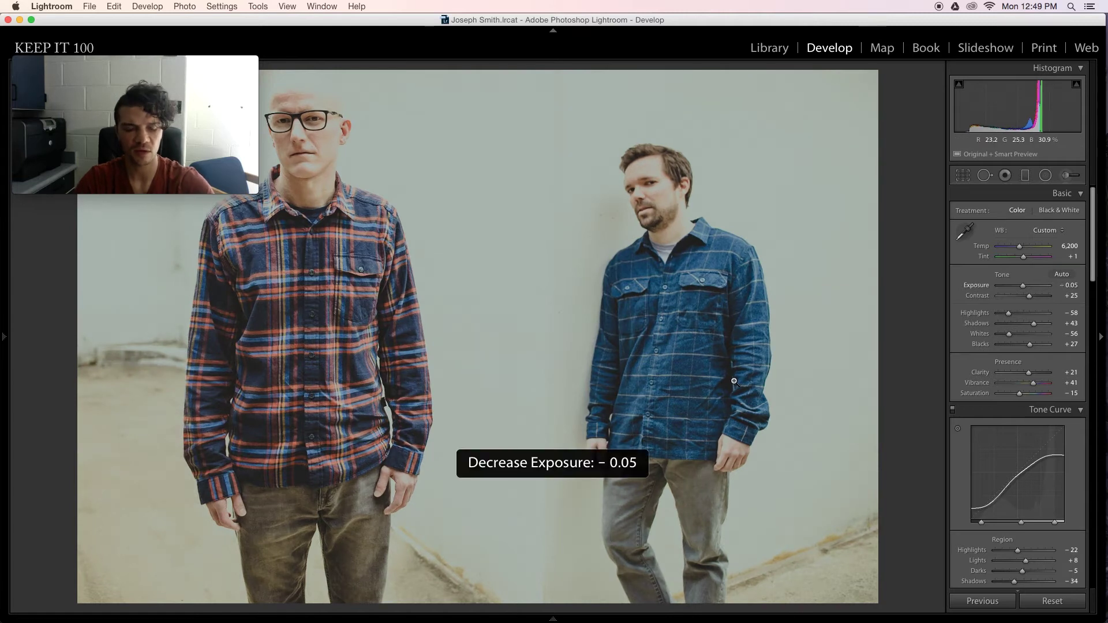
key("g")
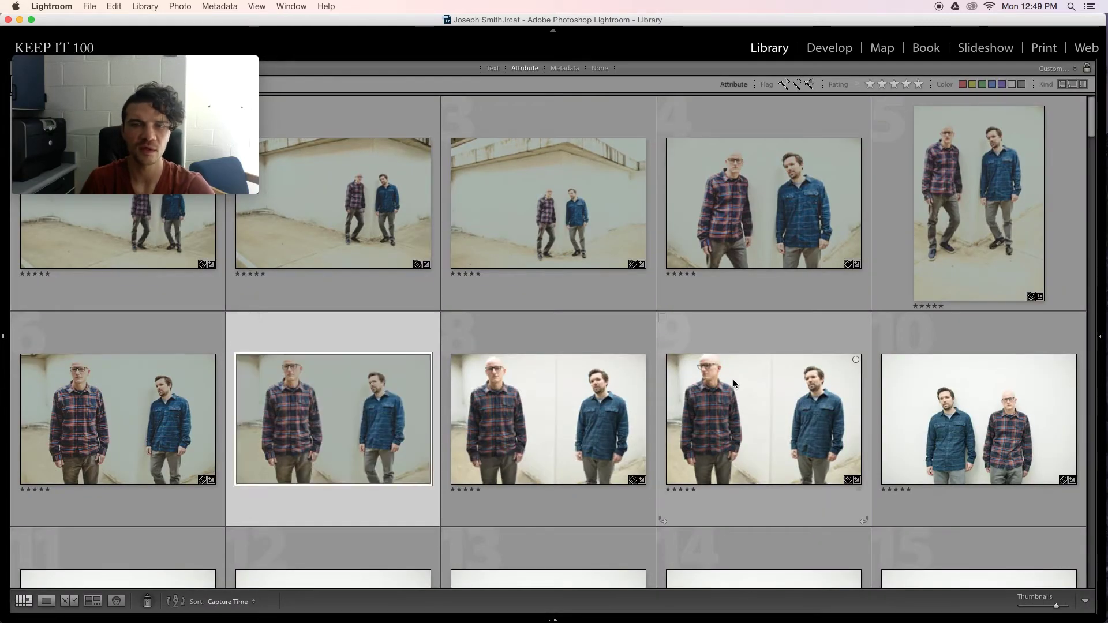
- Lower the exposure of the eighth and ninth photos to −0.05 each
double_click(573, 434)
key("d")
key("minus")
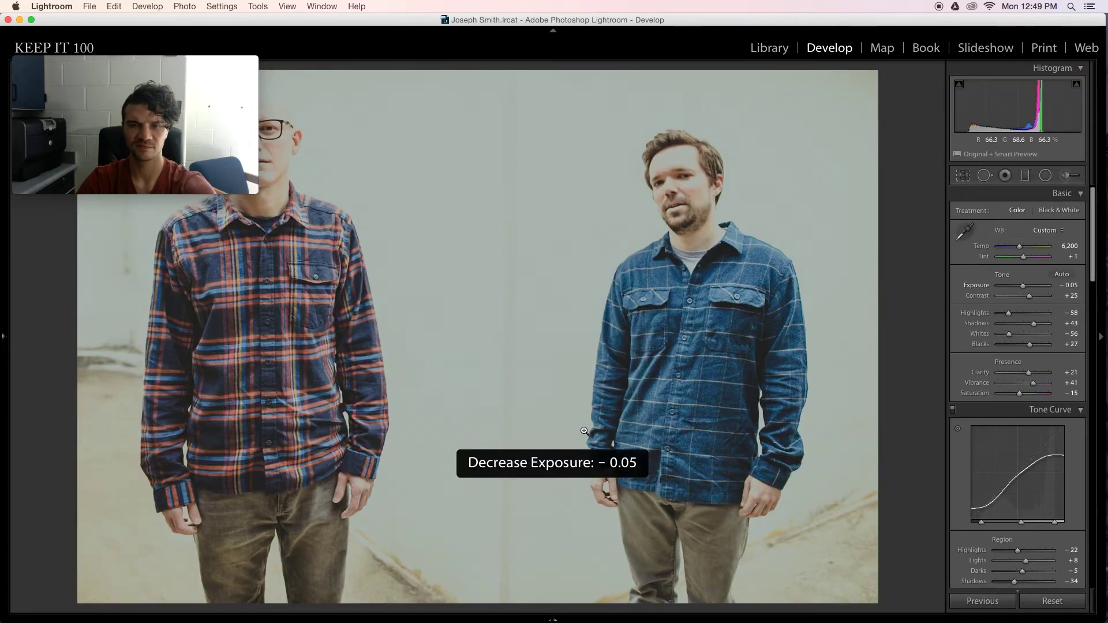
key("Right")
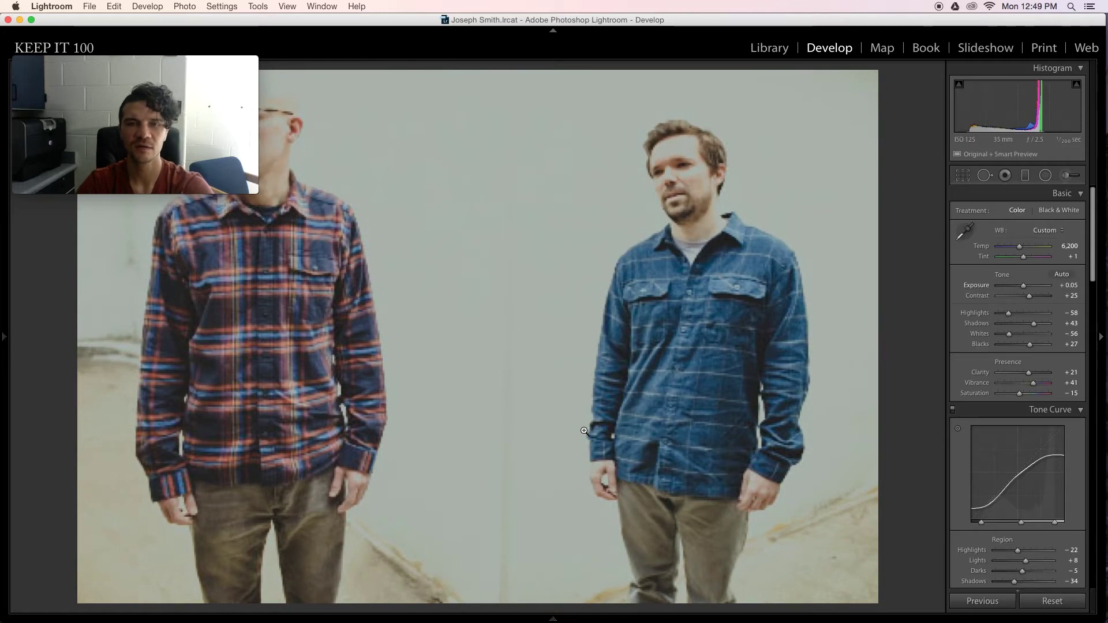
key("minus")
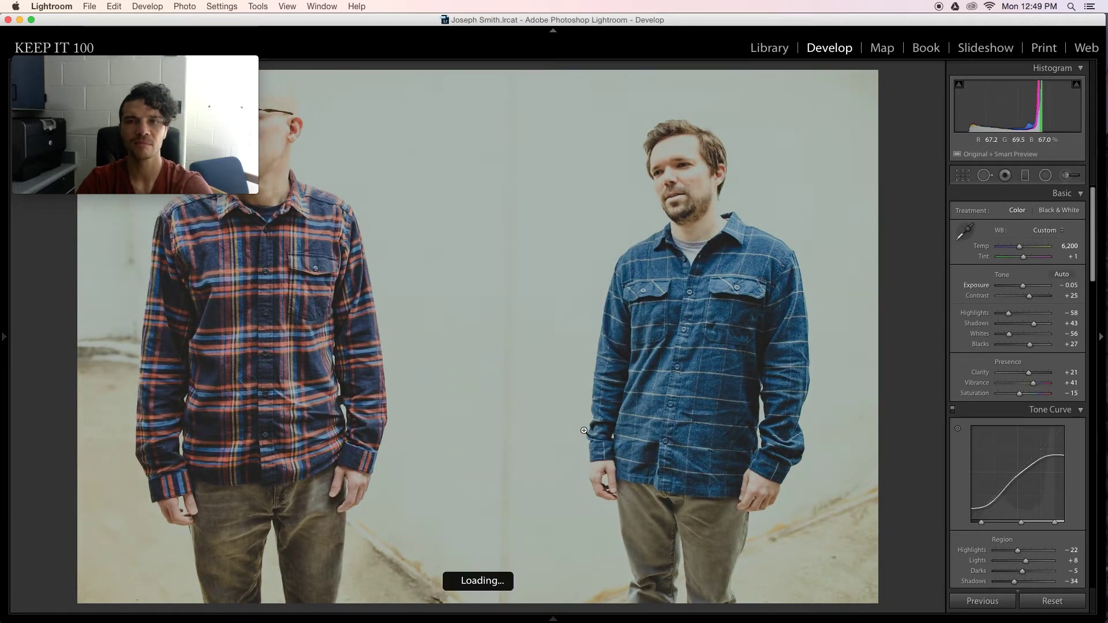
- Lower the exposure of photo 10 to −0.25 and copy its develop settings with the preselected options
key("Right")
key("minus")
key("minus")
key("super+shift+c")
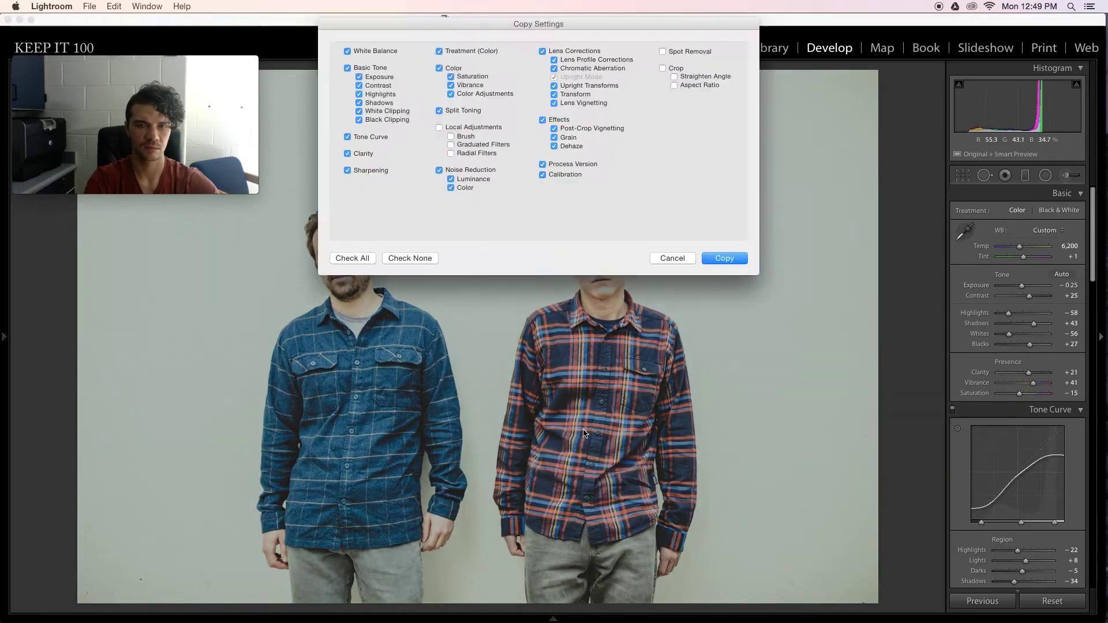
key("Return")
- Apply the copied settings to the similar portraits in the grid through photo 15
key("g")
scroll(634, 450, "down", 5)
key("Right")
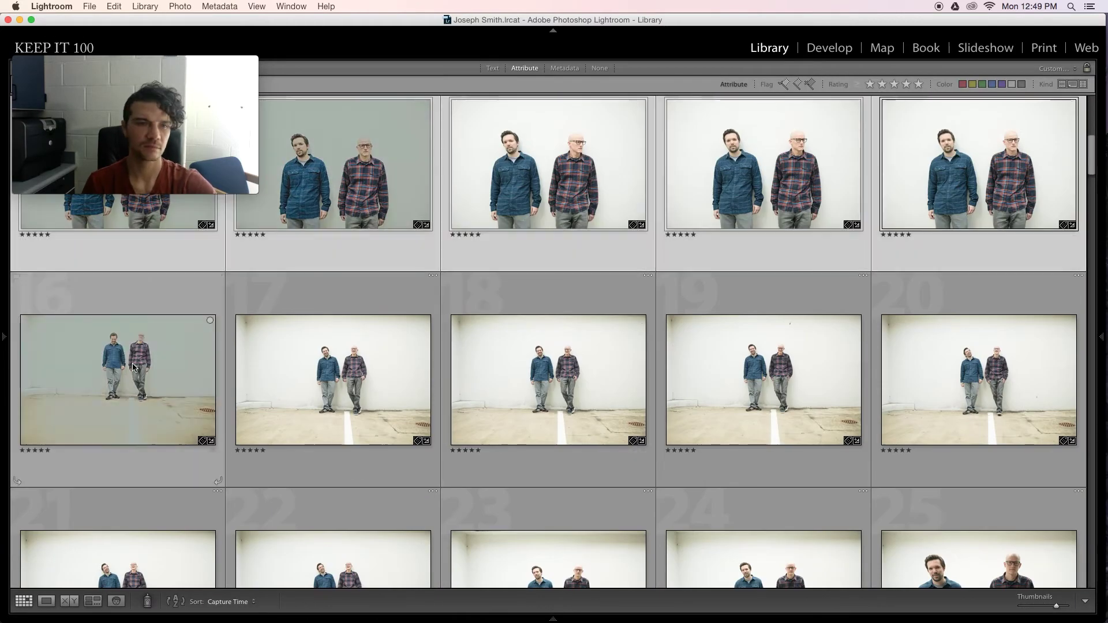
- Lower the exposure of photo 16 to −0.35 and copy its develop settings
key("d")
key("minus")
key("super+shift+c")
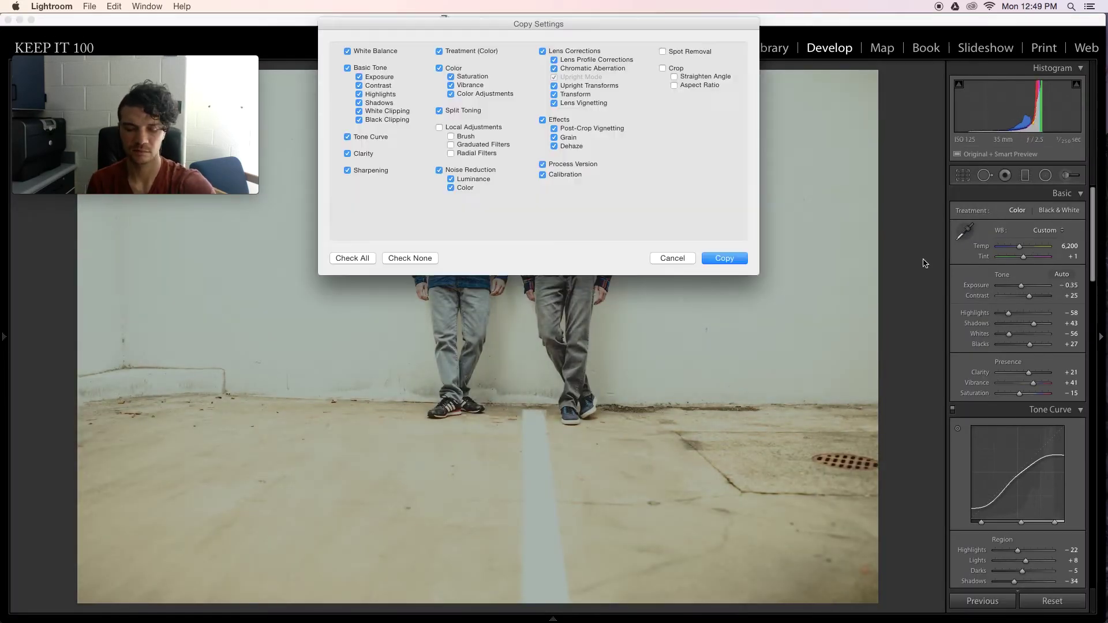
key("Return")
- Select the following white-wall photos through number 37 and paste the copied develop settings onto them
key("g")
scroll(685, 309, "down", 5)
left_click(385, 387, "shift")
key("super+a")
key("super+shift+v")
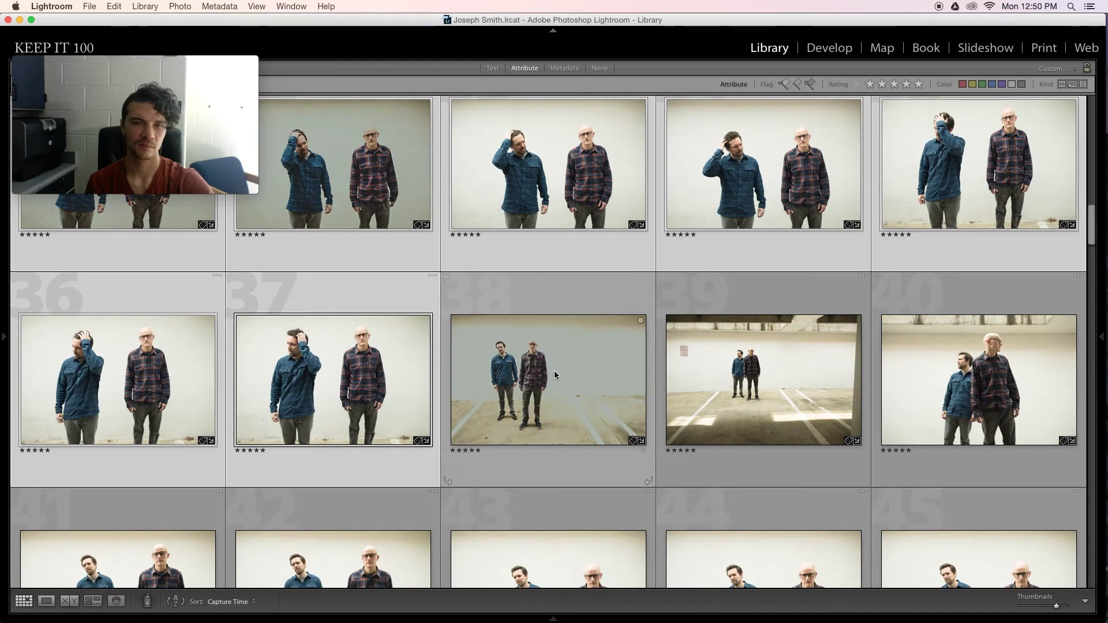
- Set the exposure of photo 38 to −0.35 and copy its develop settings
left_click(554, 370)
key("d")
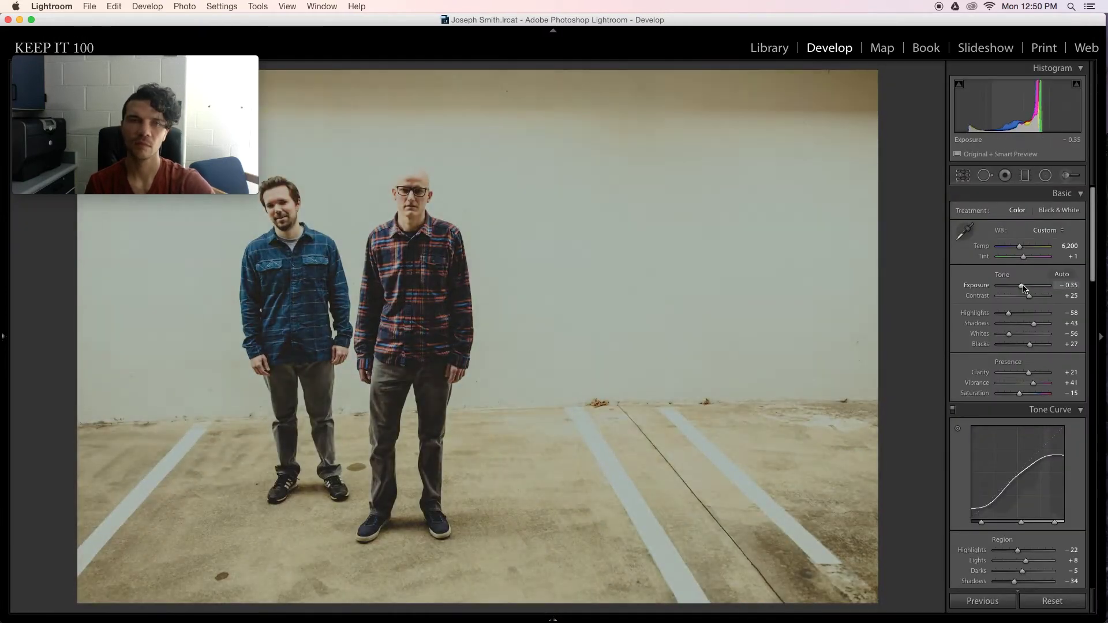
key("super+shift+c")
key("Return")
- Select the next photos in the grid and paste the settings copied from photo 38 onto them
key("g")
scroll(753, 340, "down", 5)
key("super+a")
key("super+shift+v")
- Raise the exposure of photo 53 to +0.80 and paste its develop settings onto photos 54 to 56
left_click(541, 495)
key("d")
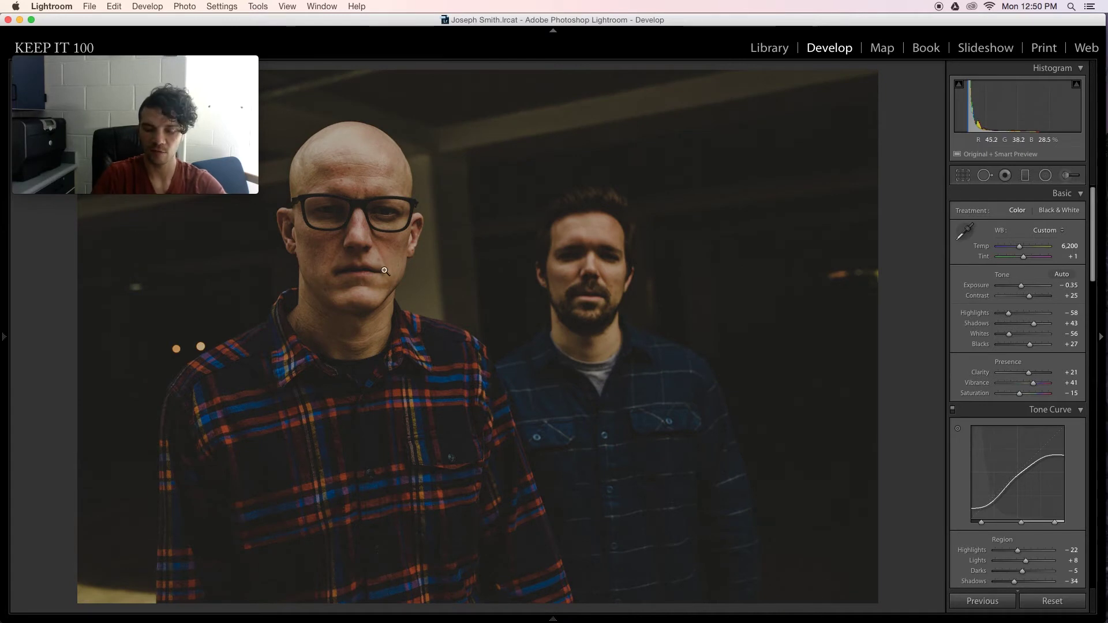
key("Right")
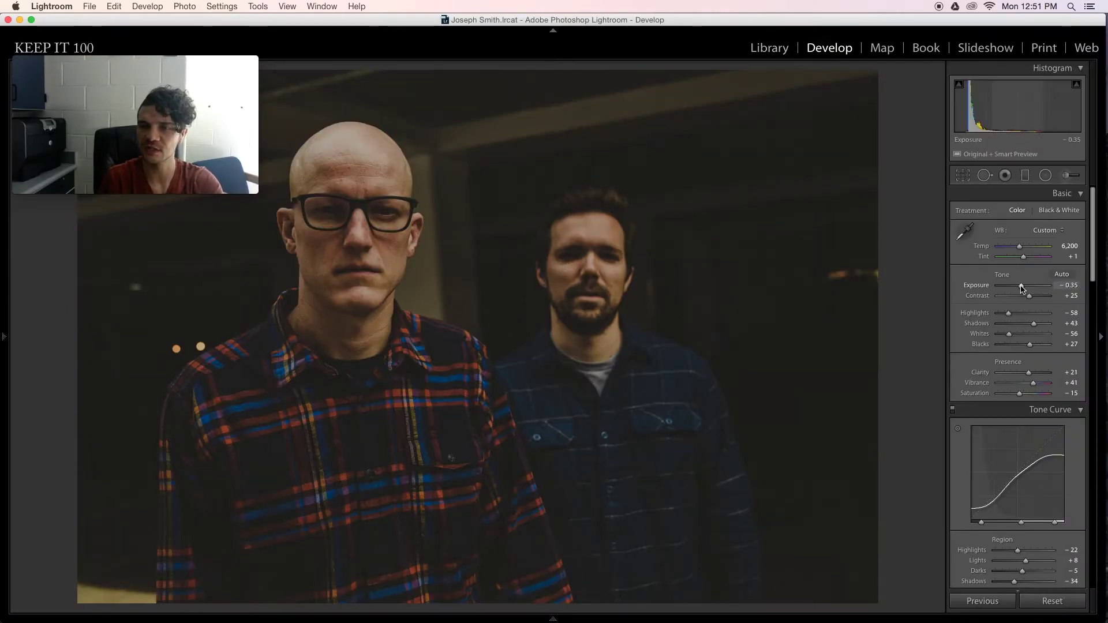
left_click_drag(1023, 289, 1027, 288)
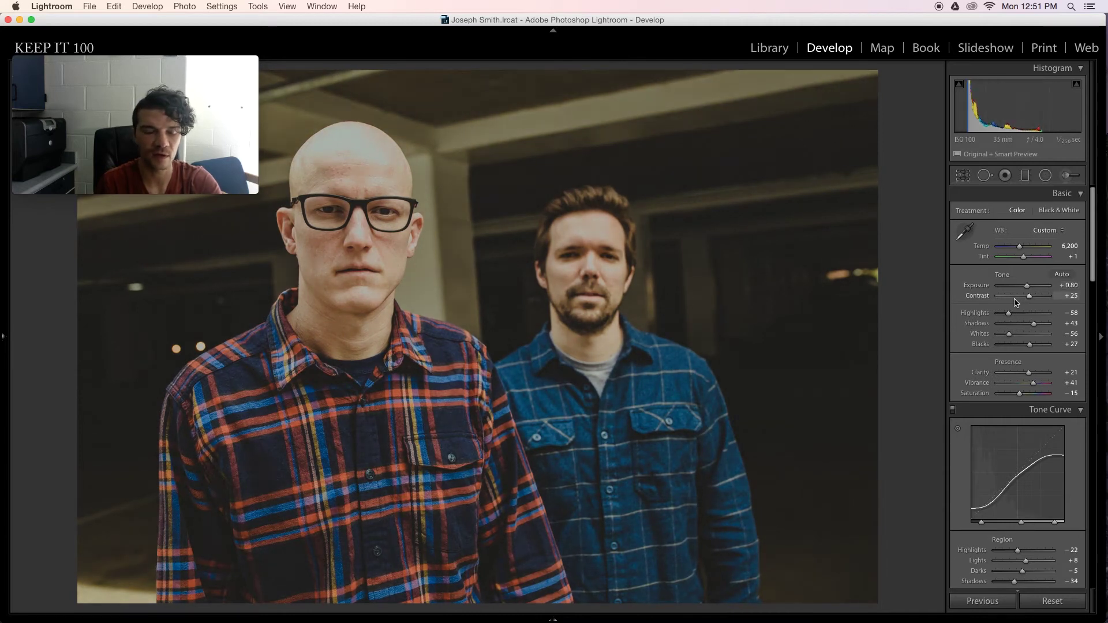
key("super+shift+c")
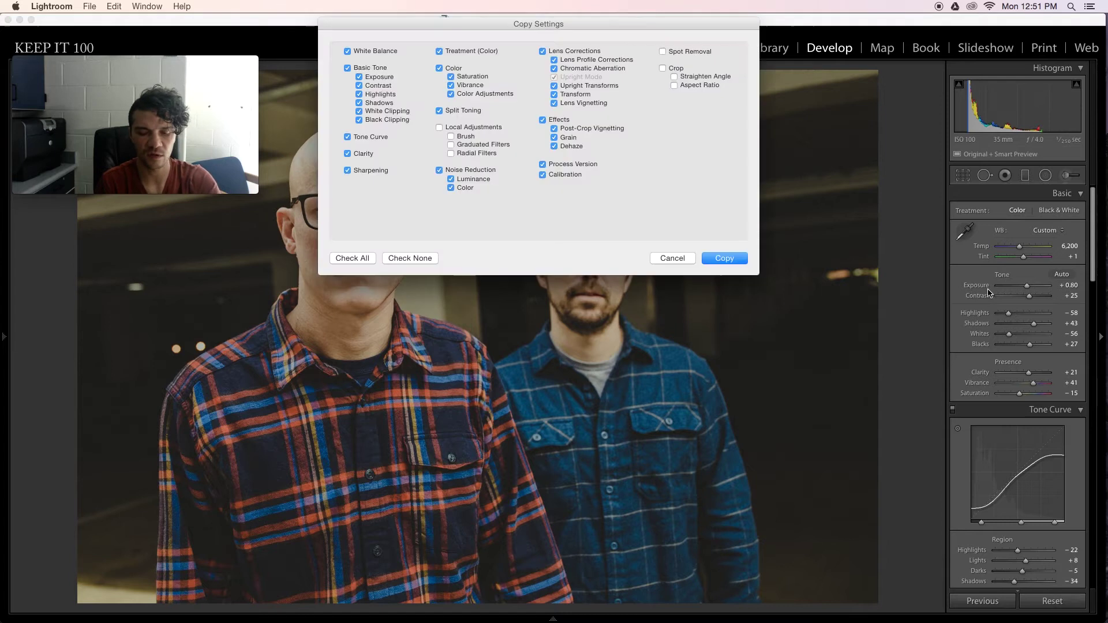
key("Return")
key("g")
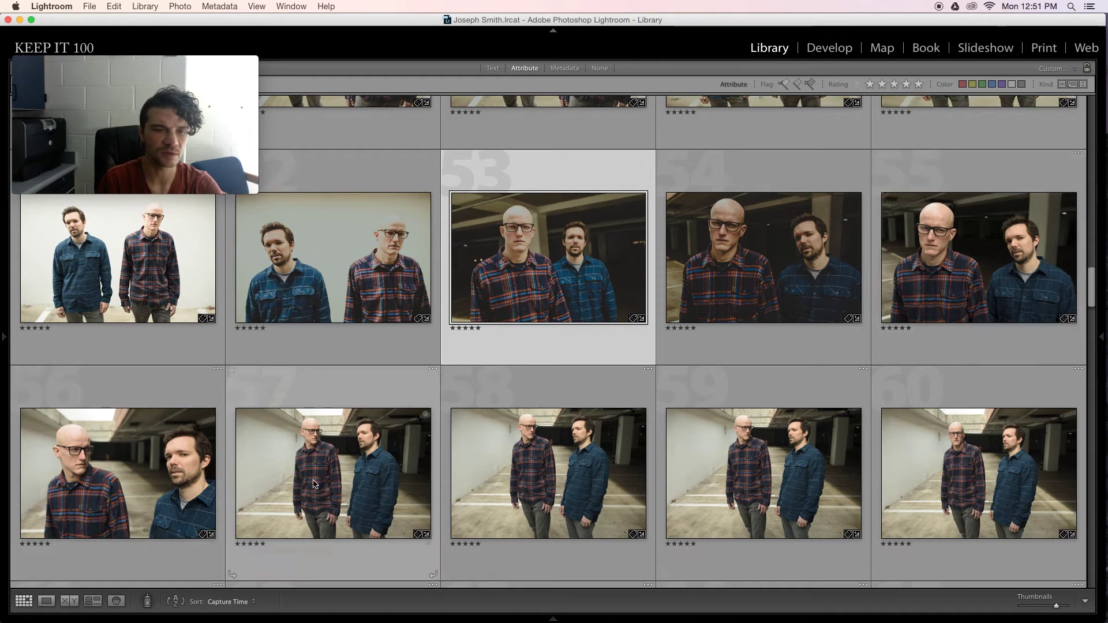
left_click(139, 454, "shift")
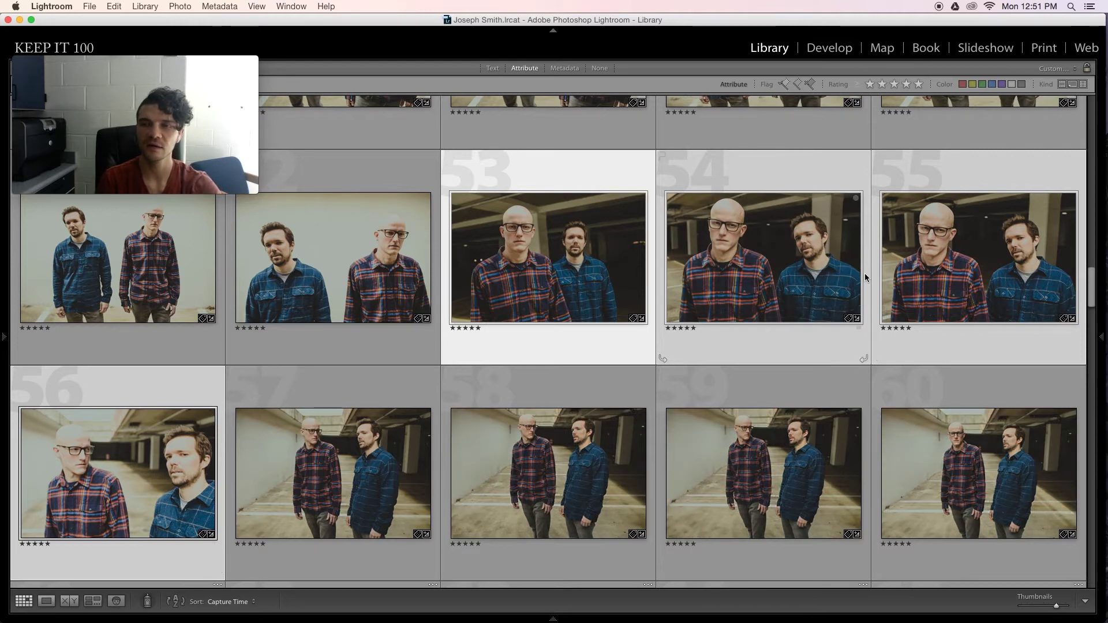
- Lower the exposure of photo 56 to +0.10 and set the exposure of photo 57 to +0.05
double_click(144, 456)
key("d")
key("minus")
key("minus")
key("minus")
key("minus")
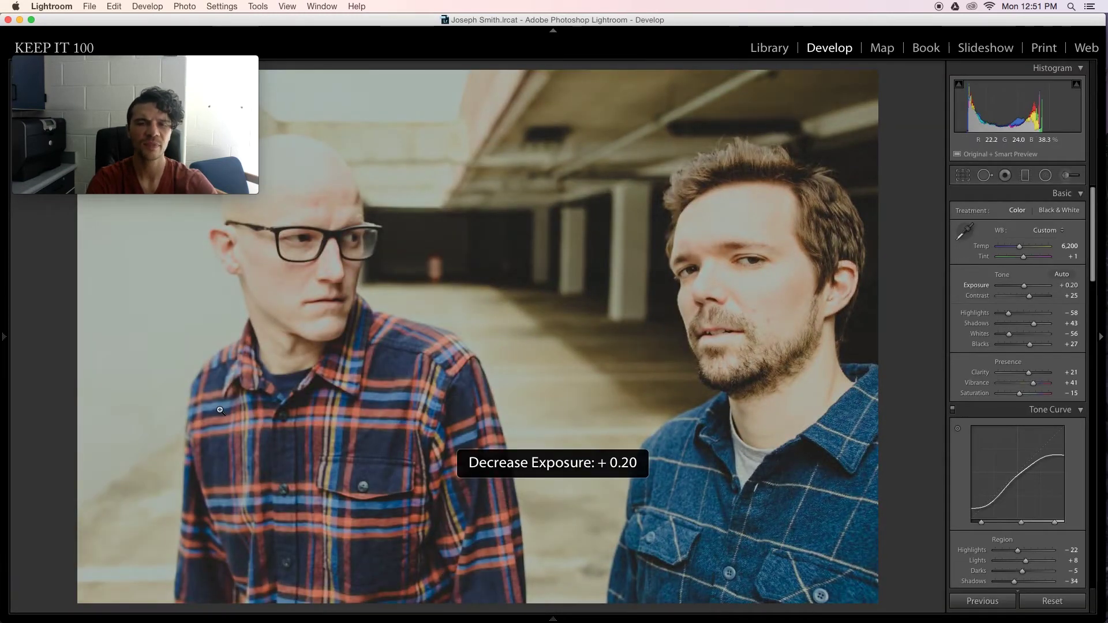
key("minus")
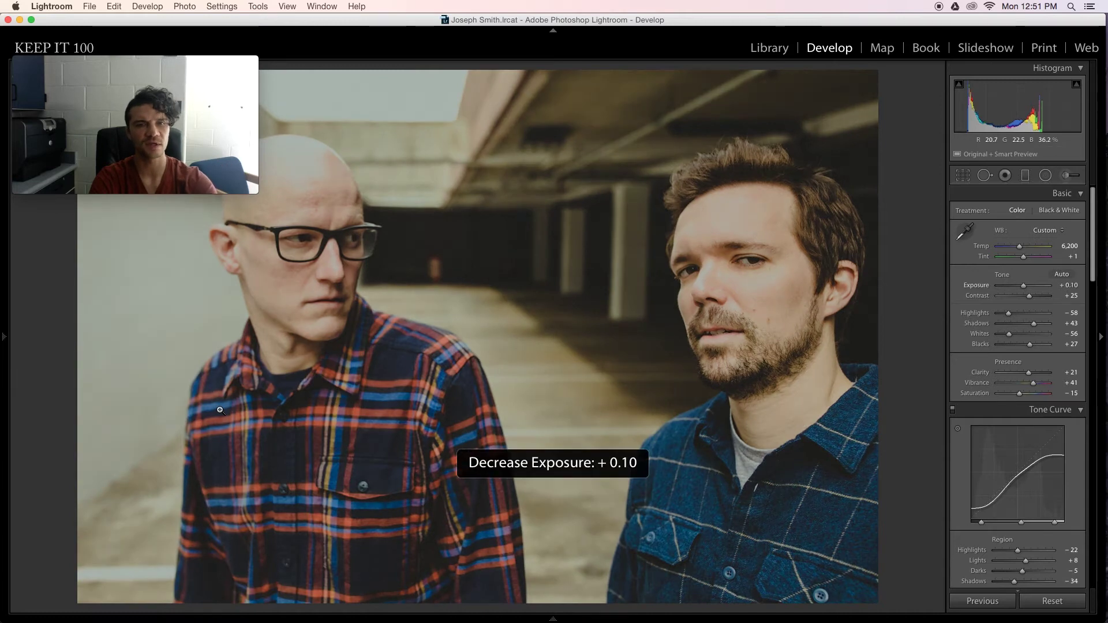
key("Right")
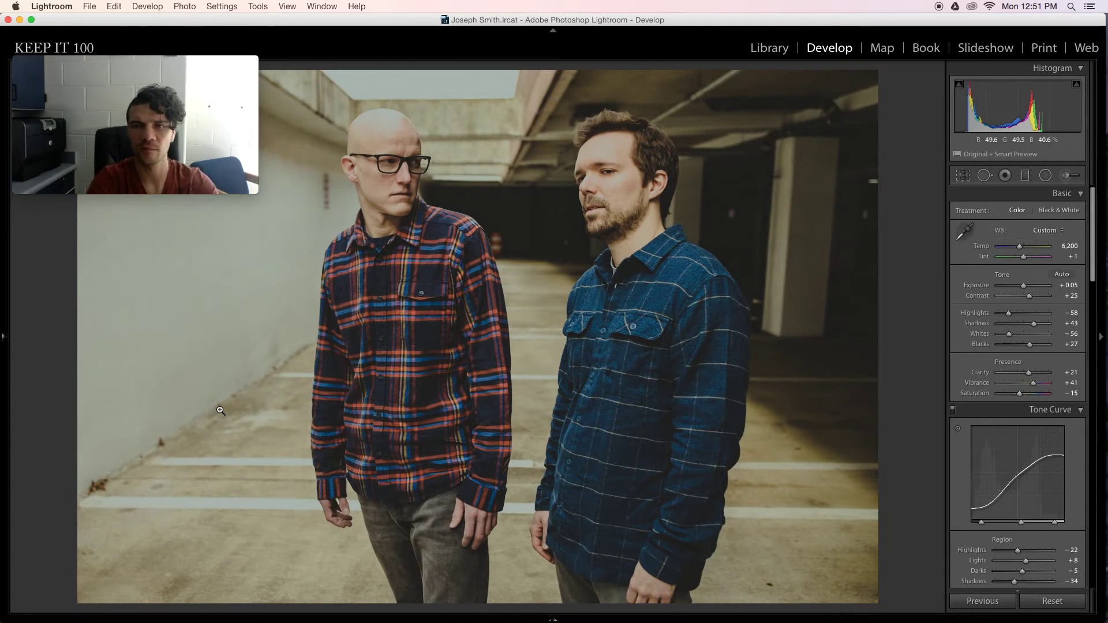
key("minus")
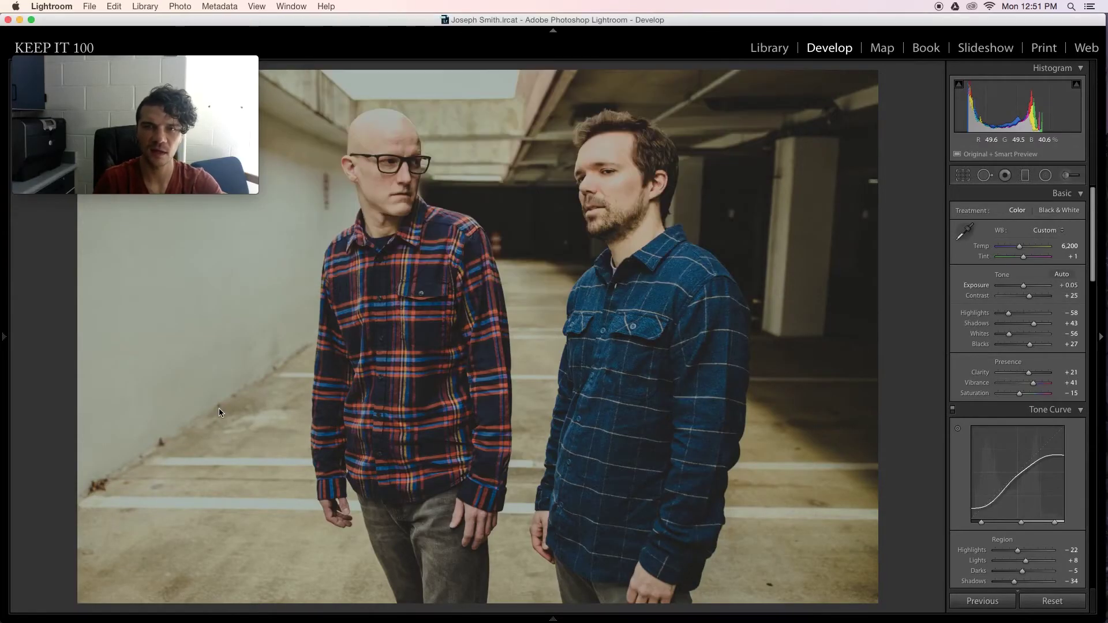
- Lower the exposure of photo 63 to −0.65 and paste its develop settings onto photos 64 and 65
key("g")
scroll(466, 358, "down", 3)
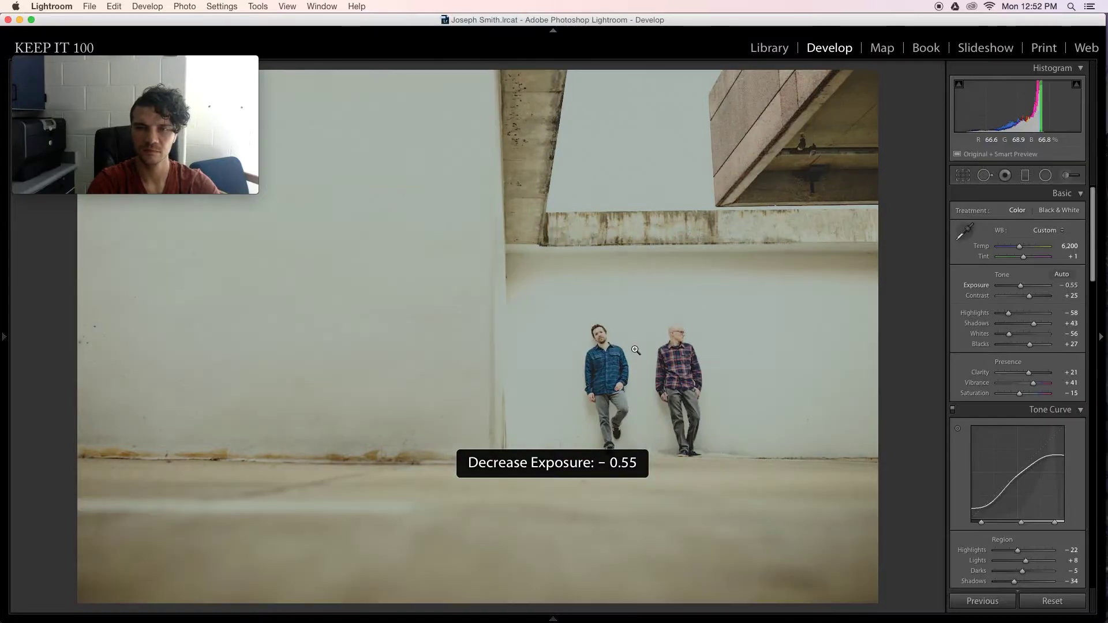
key("minus")
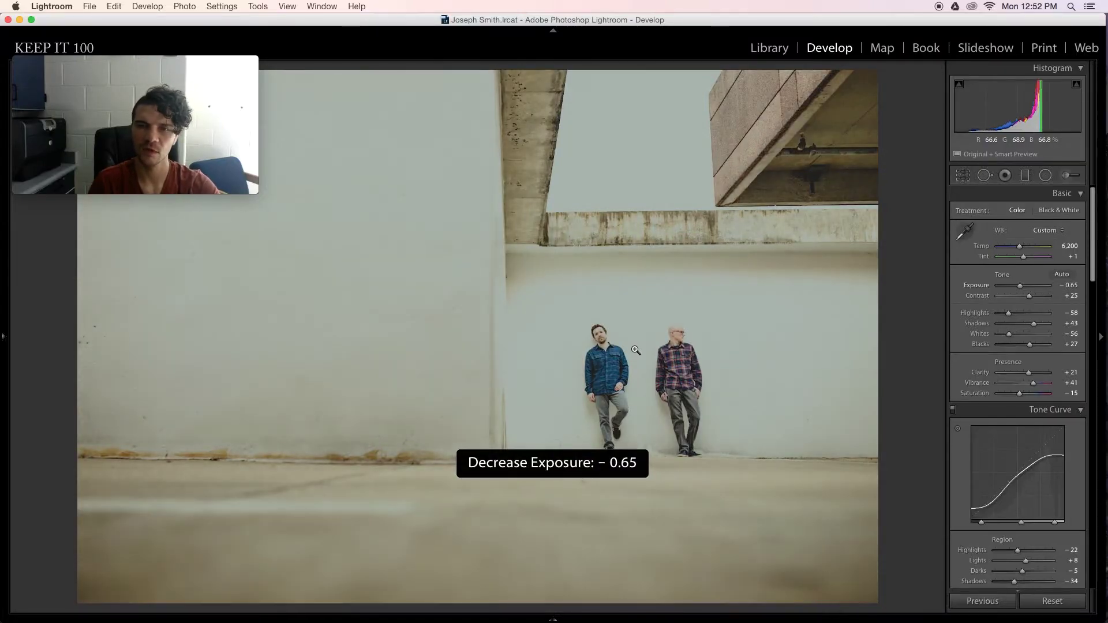
left_click(636, 350)
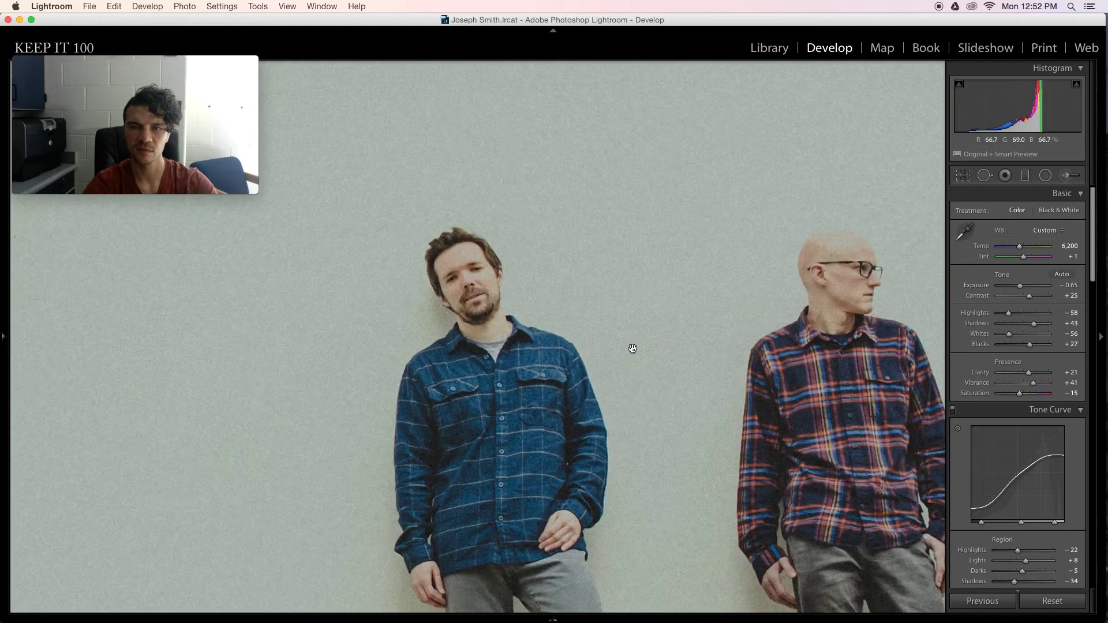
key("minus")
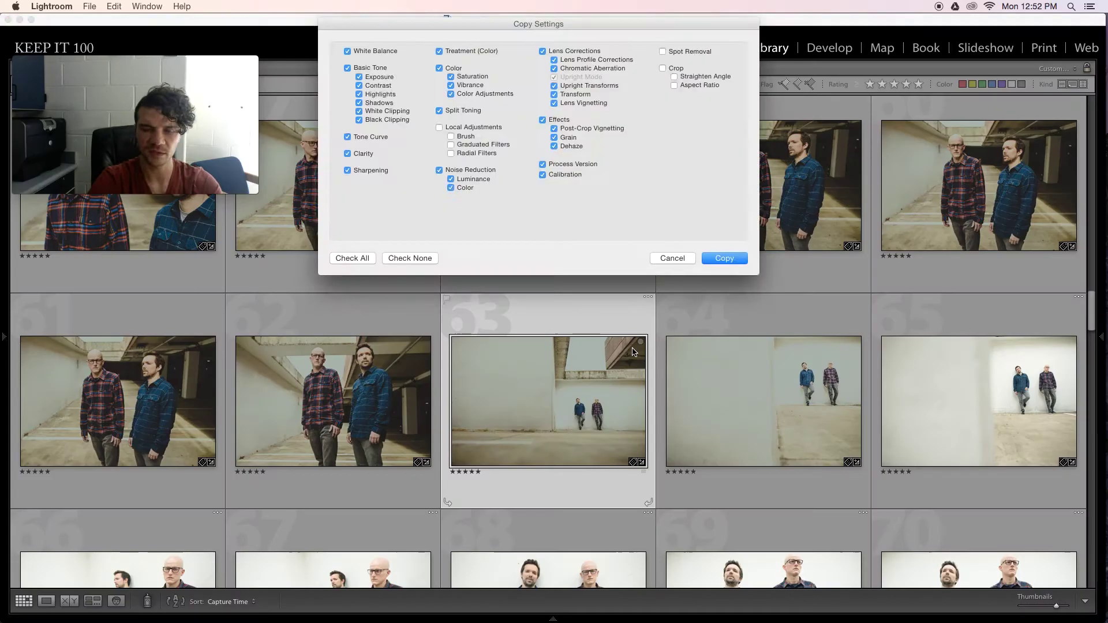
key("Return")
scroll(972, 331, "down", 3)
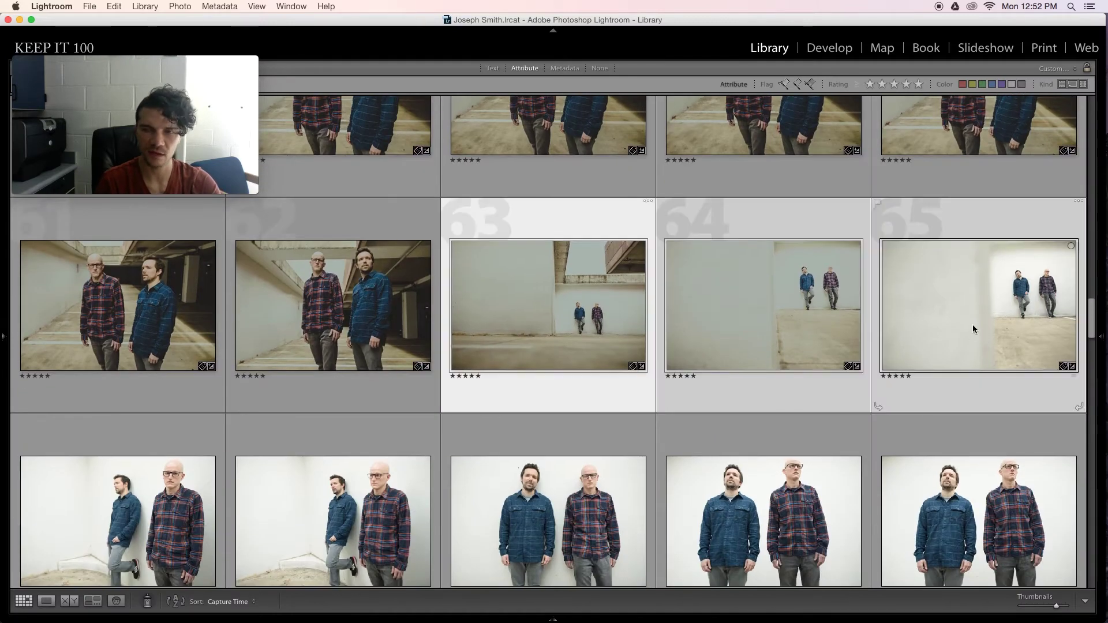
key("ctrl+shift+v")
- Set the exposure of photo 66 to −0.15 and paste its develop settings onto the white-wall photos through number 80
key("d")
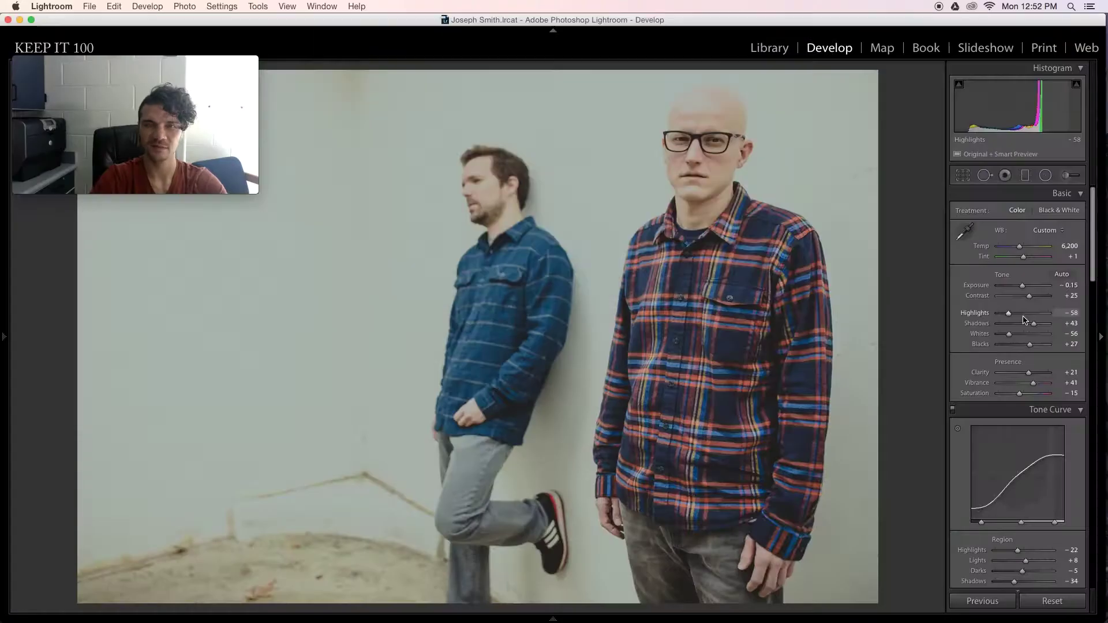
key("g")
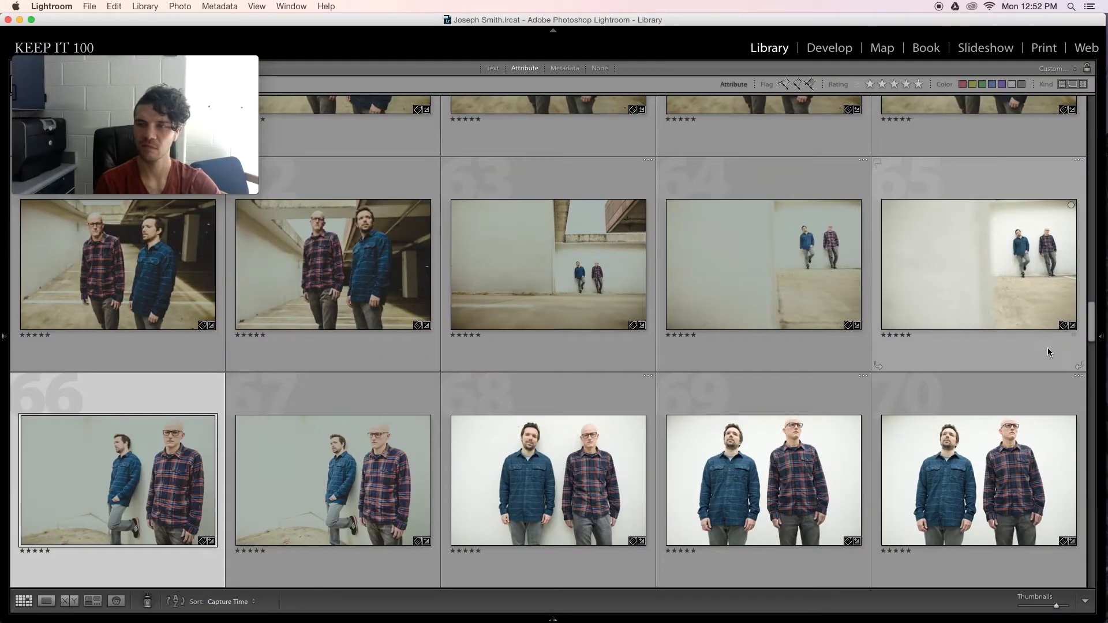
scroll(983, 362, "down", 10)
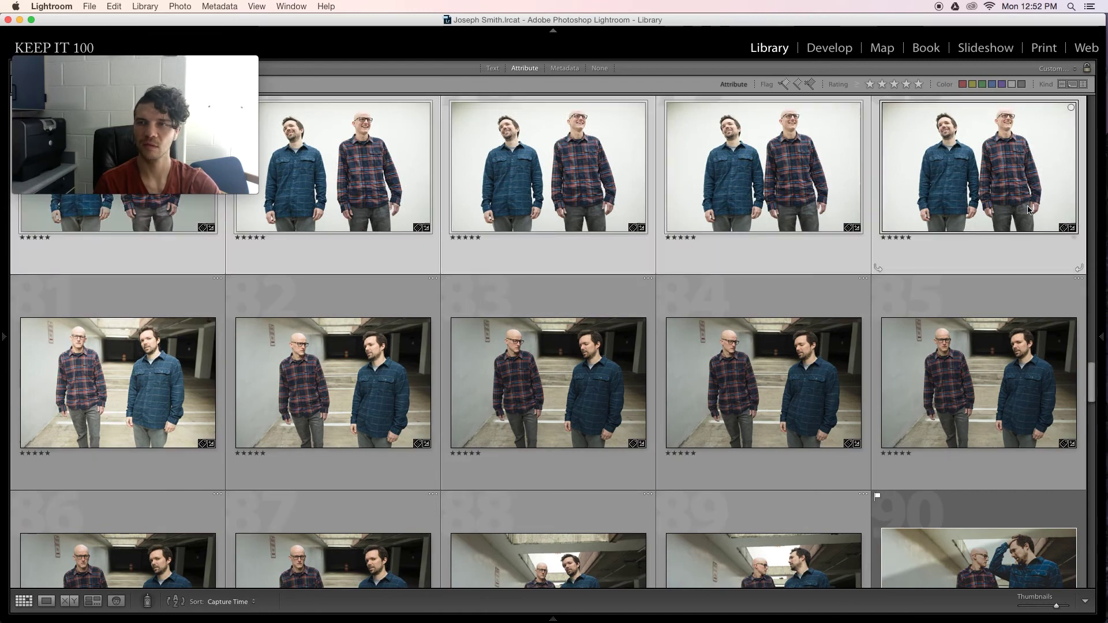
key("x")
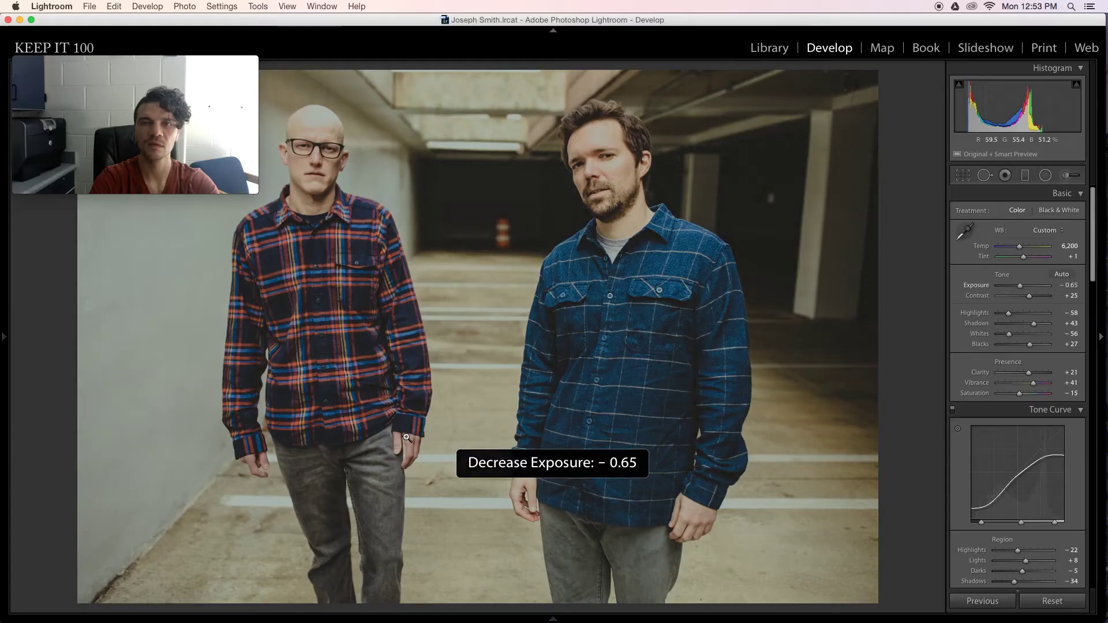
- Copy the develop settings of photo 81 at −0.65 exposure and paste them onto the parking-garage photos through number 99
key("super+shift+c")
key("Return")
key("g")
key("super+a")
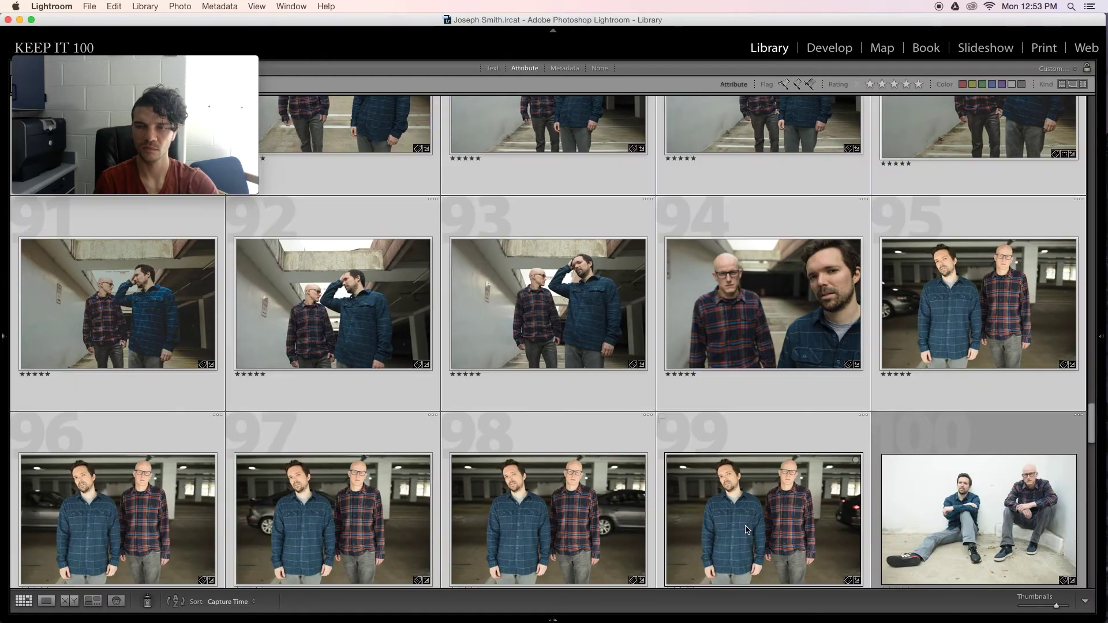
key("super+shift+v")
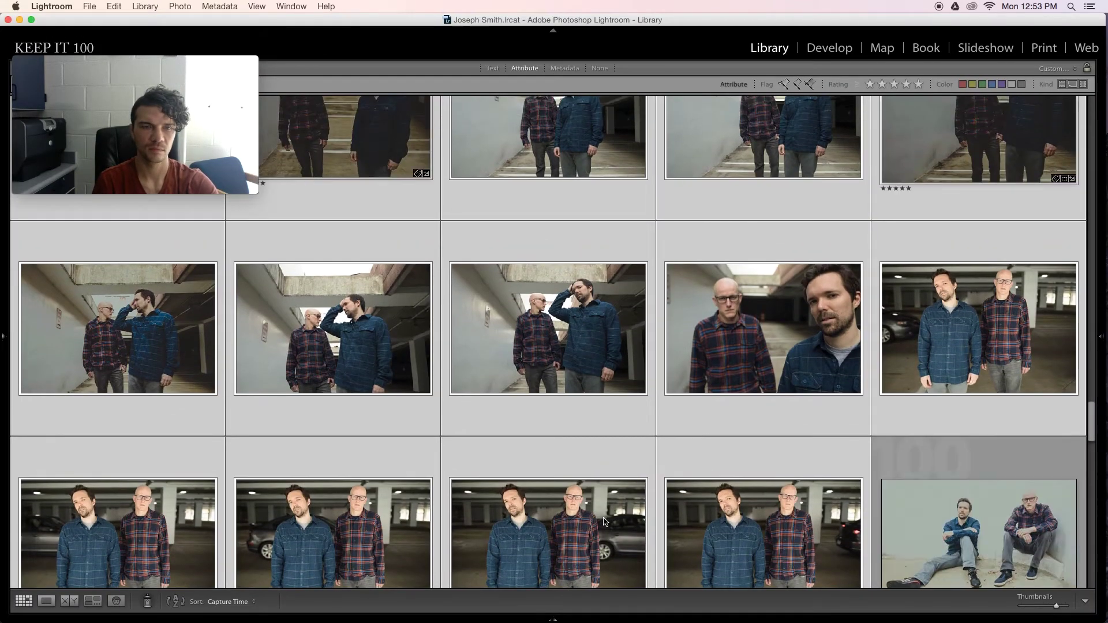
- Open photo 82 and raise its exposure to −0.05
scroll(606, 522, "down", 2)
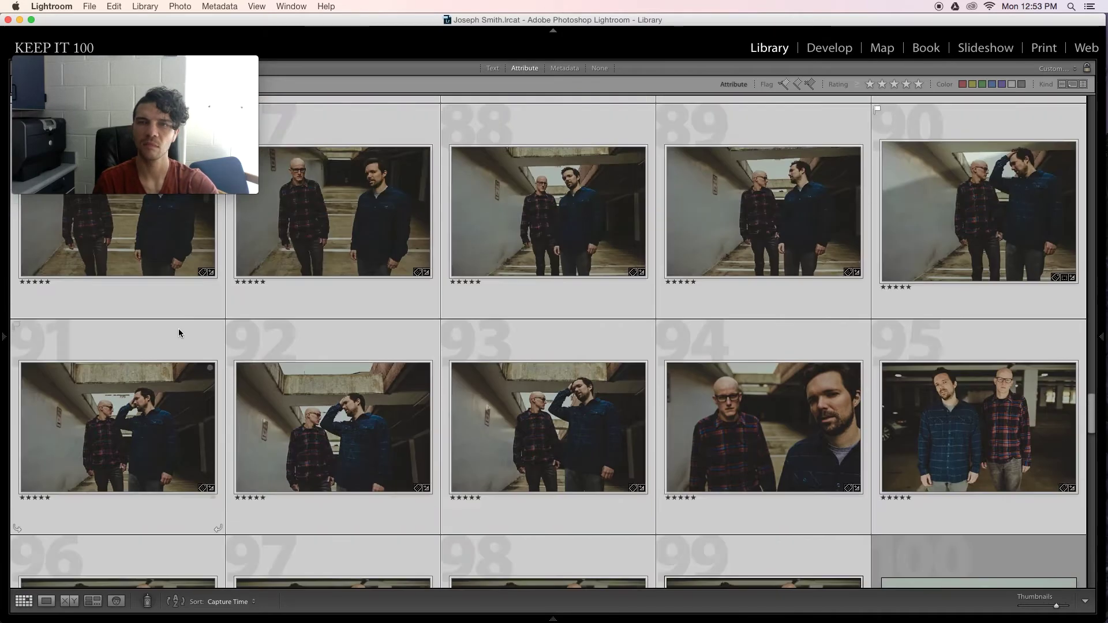
scroll(179, 329, "up", 3)
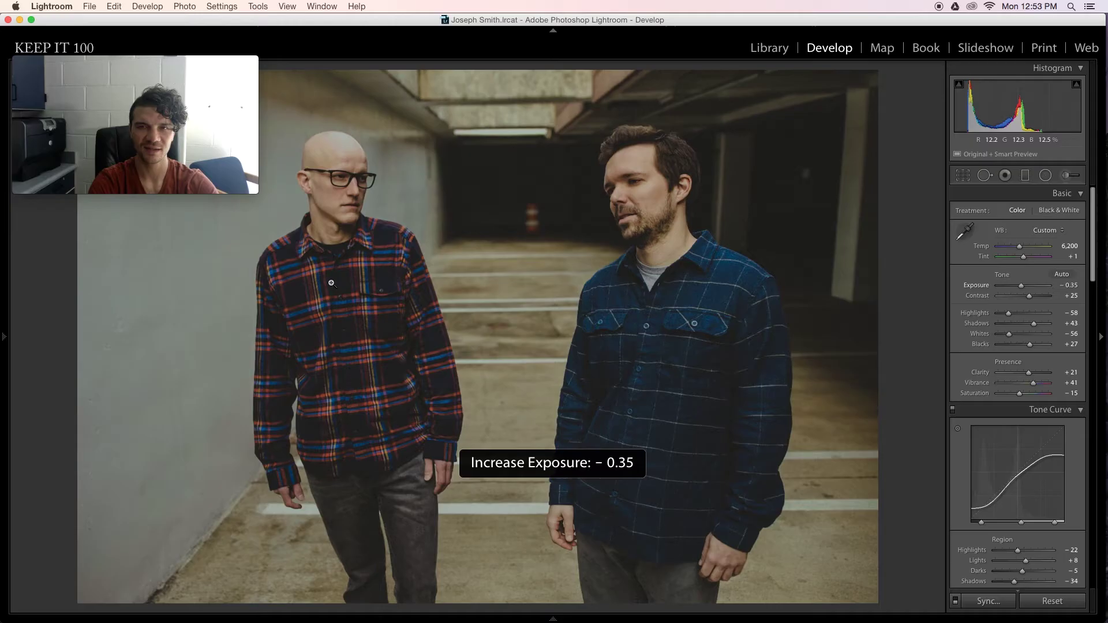
key("equal")
key("equal")
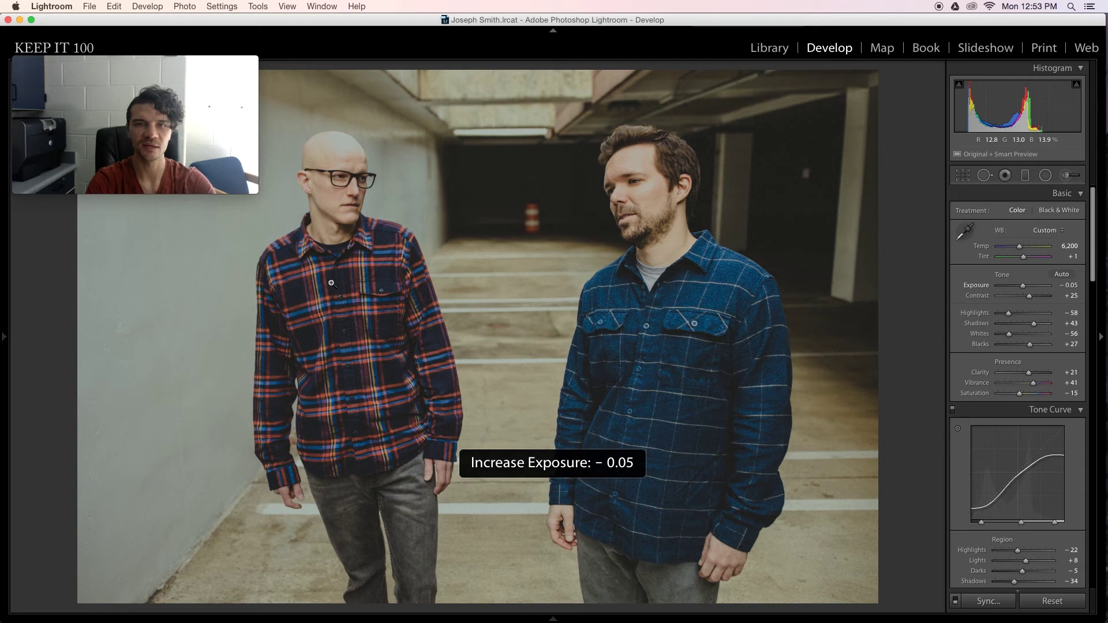
- Apply the develop settings of photo 82 to the other selected garage photos and clear the selection
key("g")
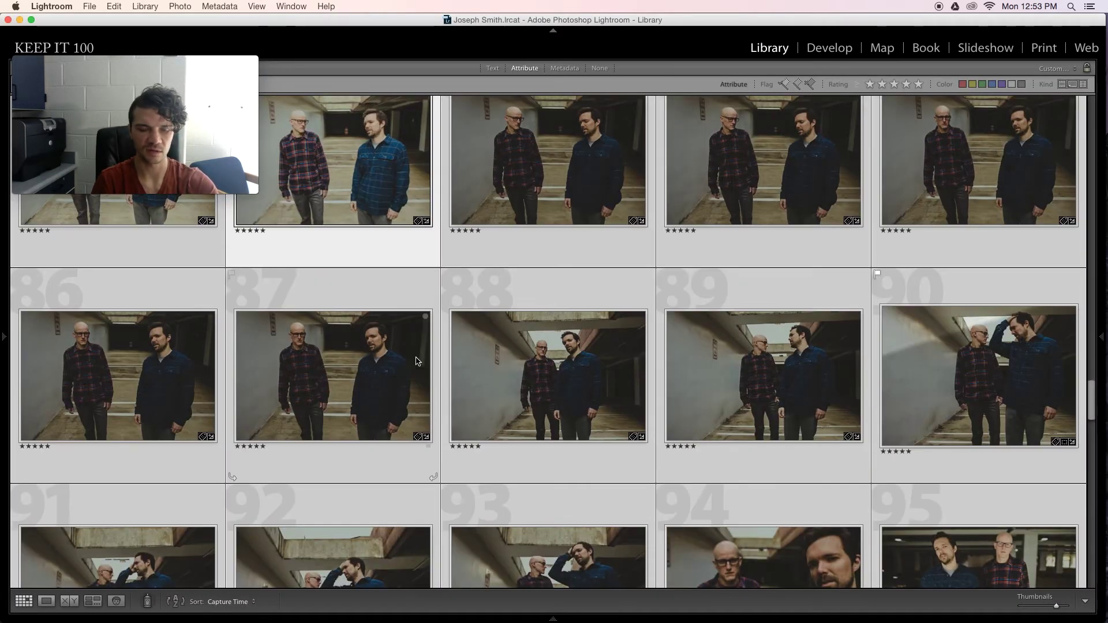
scroll(419, 361, "down", 3)
scroll(420, 364, "down", 2)
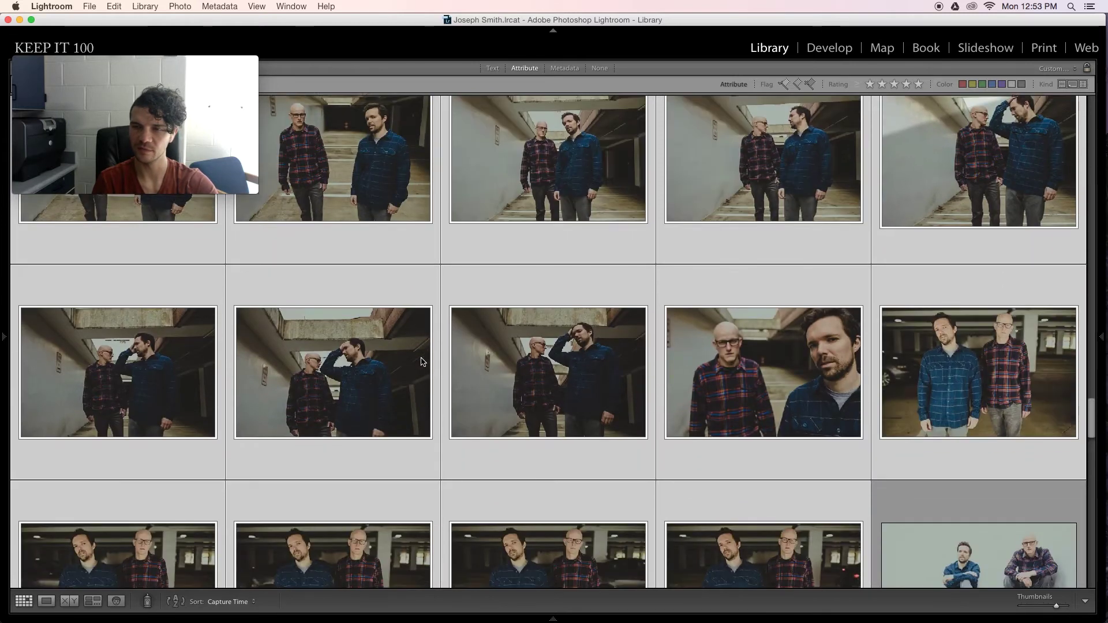
key("super+d")
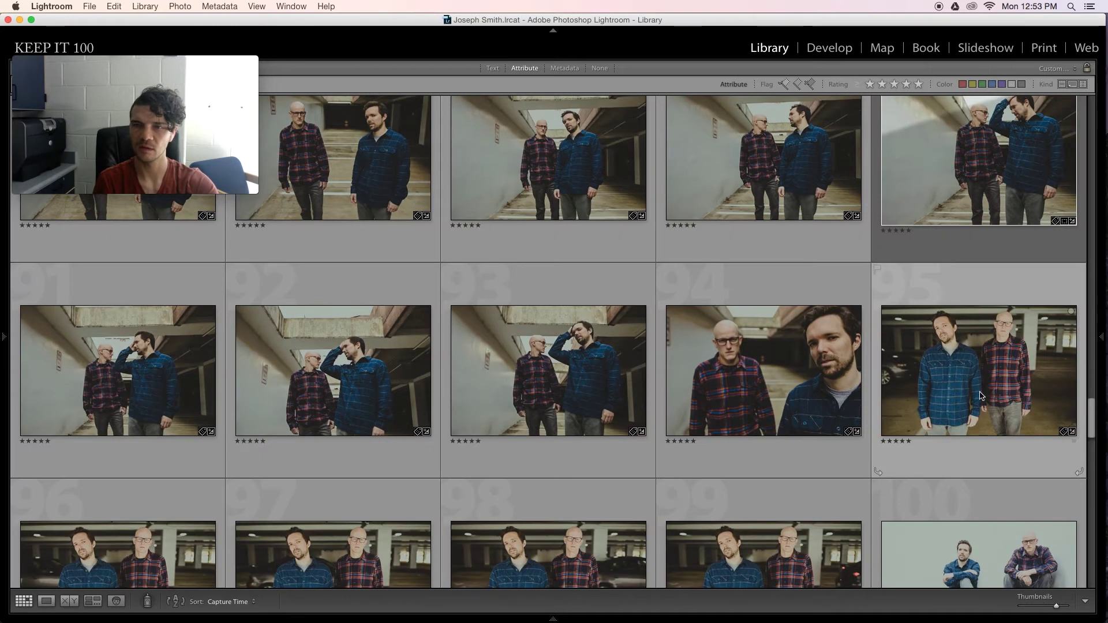
- Lower the exposure of photo 95 to −0.15 and select the following parking-garage photos in the grid
double_click(969, 388)
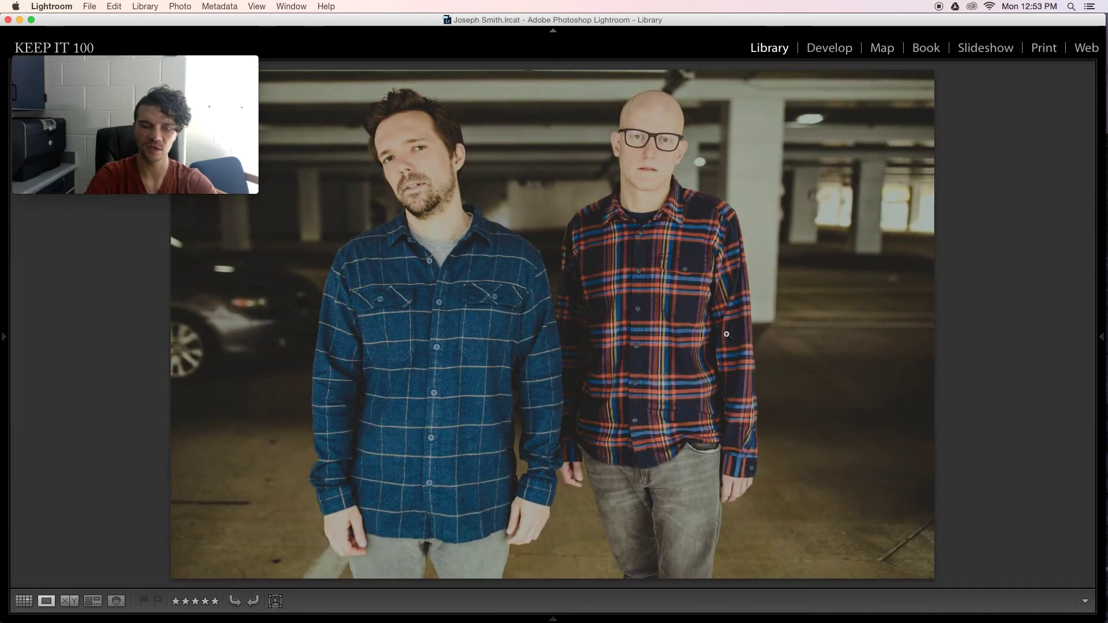
key("d")
key("minus")
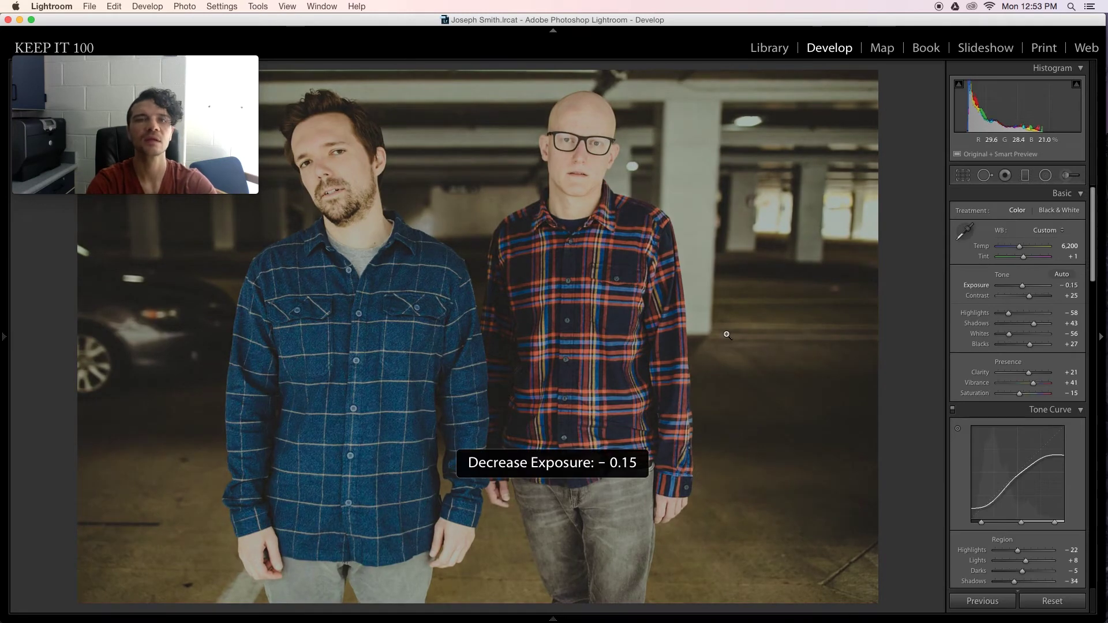
key("g")
left_click(684, 376, "shift")
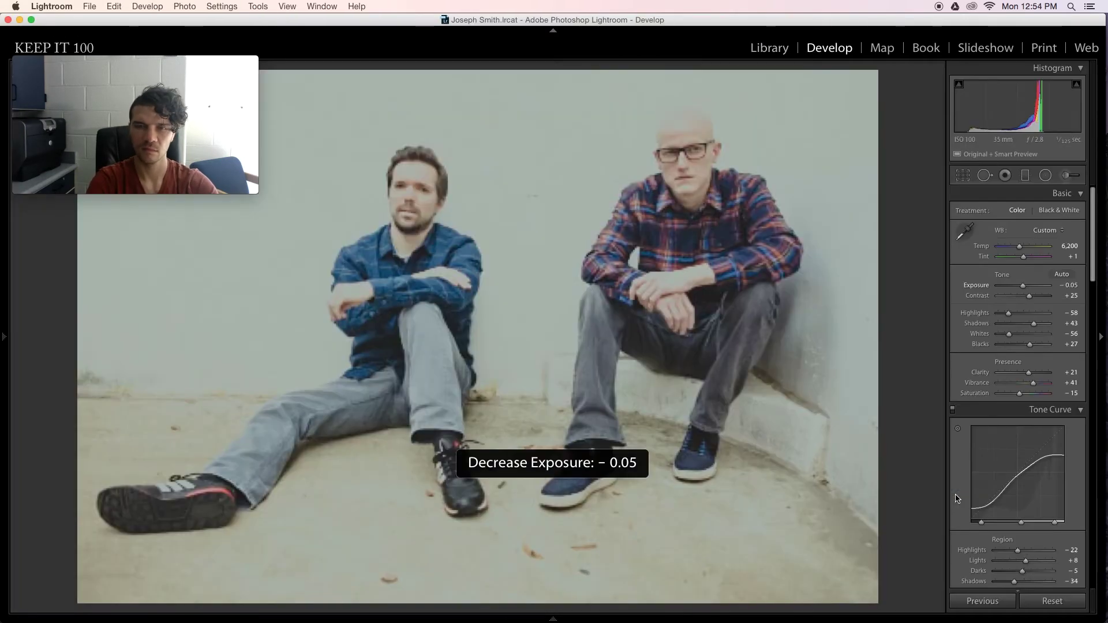
- Lower the exposure of photo 100 to −0.45 and paste its develop settings onto the seated white-wall photos through number 110
key("minus")
key("minus")
key("minus")
key("minus")
key("minus")
key("minus")
key("minus")
key("minus")
key("minus")
key("equal")
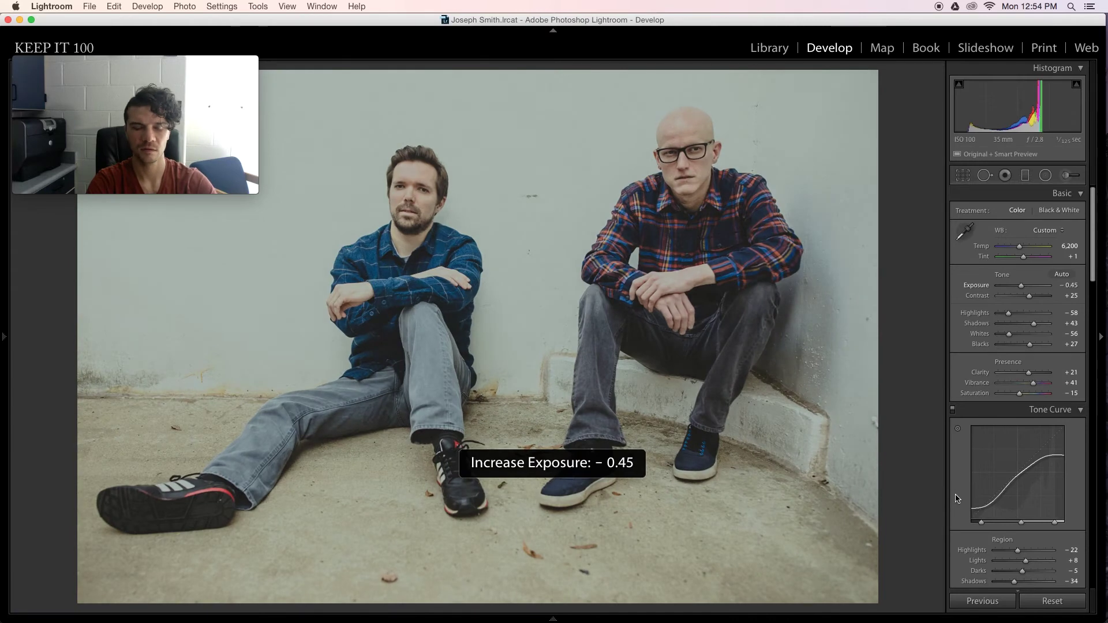
key("g")
scroll(953, 501, "down", 10)
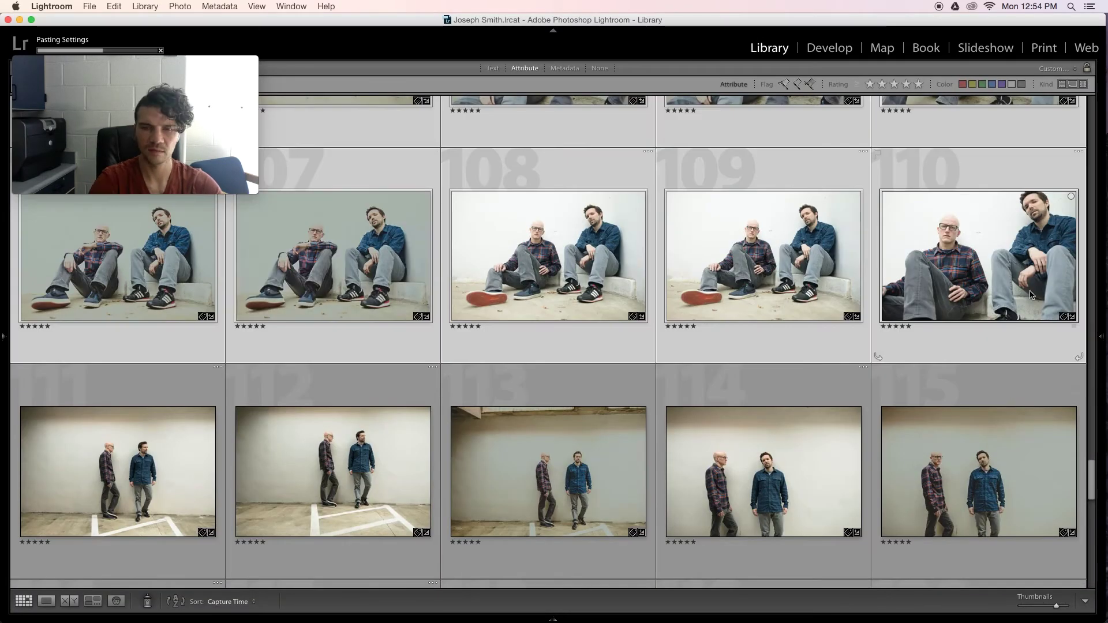
- Open photo 111 and set its exposure to +0.05
key("d")
key("minus")
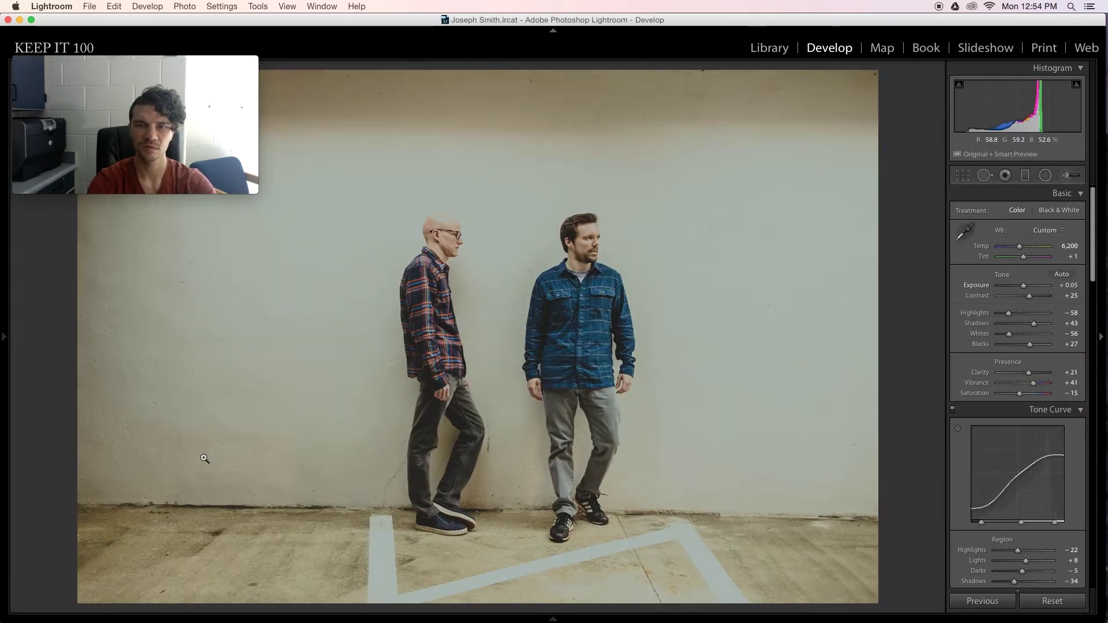
- Open the unedited photo of the two men on the stone steps and paste the copied develop settings onto it
key("g")
scroll(678, 473, "down", 3)
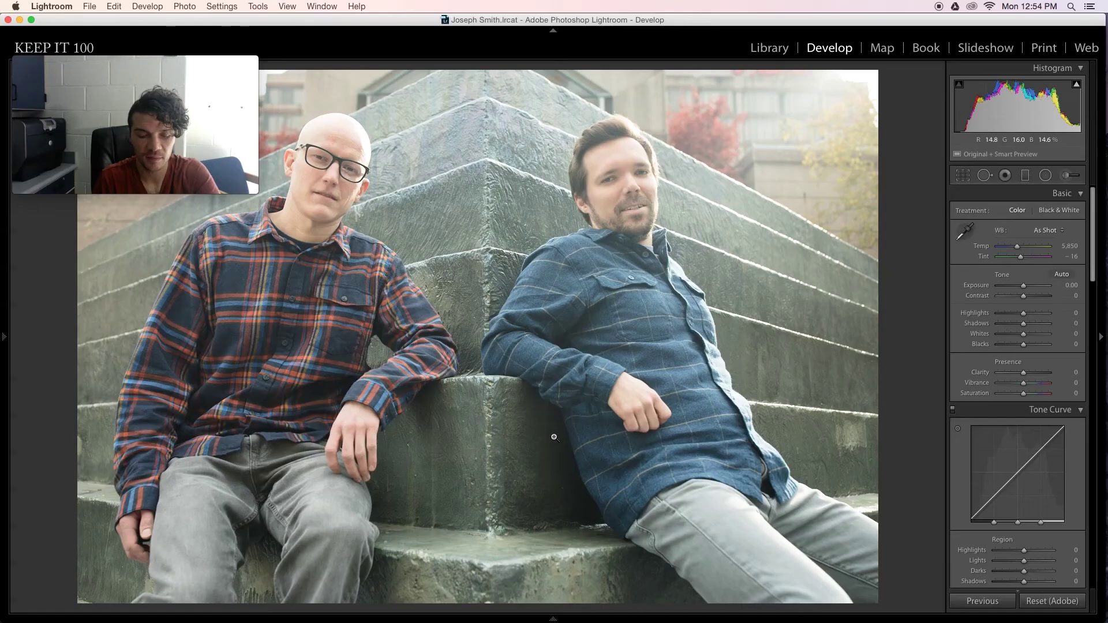
key("super+shift+v")
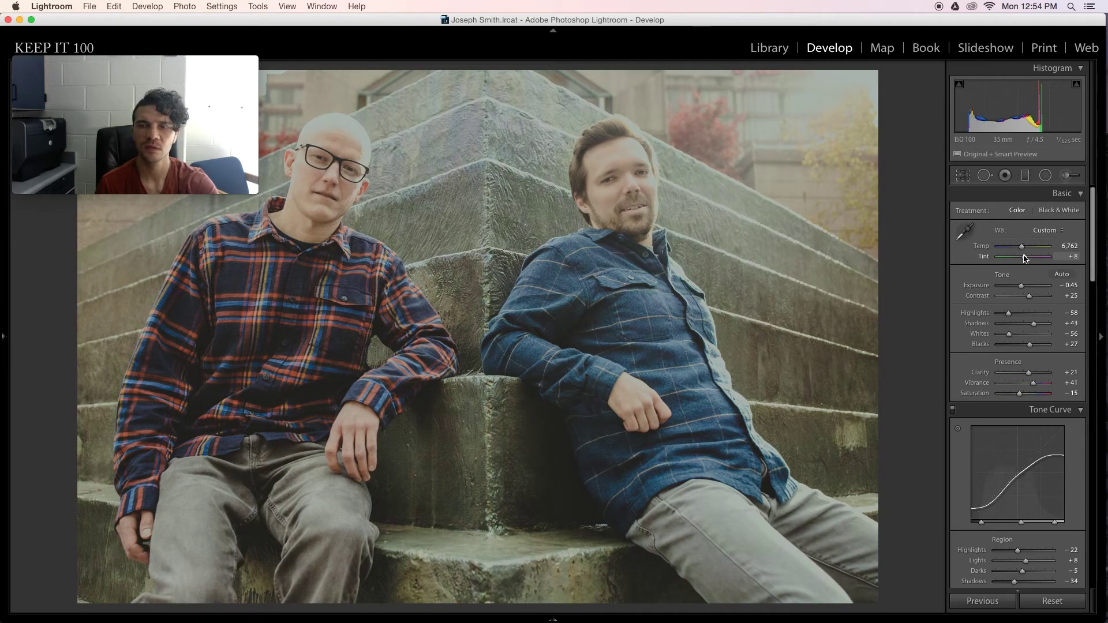
- Set the leaning stone-steps photo's exposure to −0.75, its shadows to +33 and its tone curve lights to +11
key("minus")
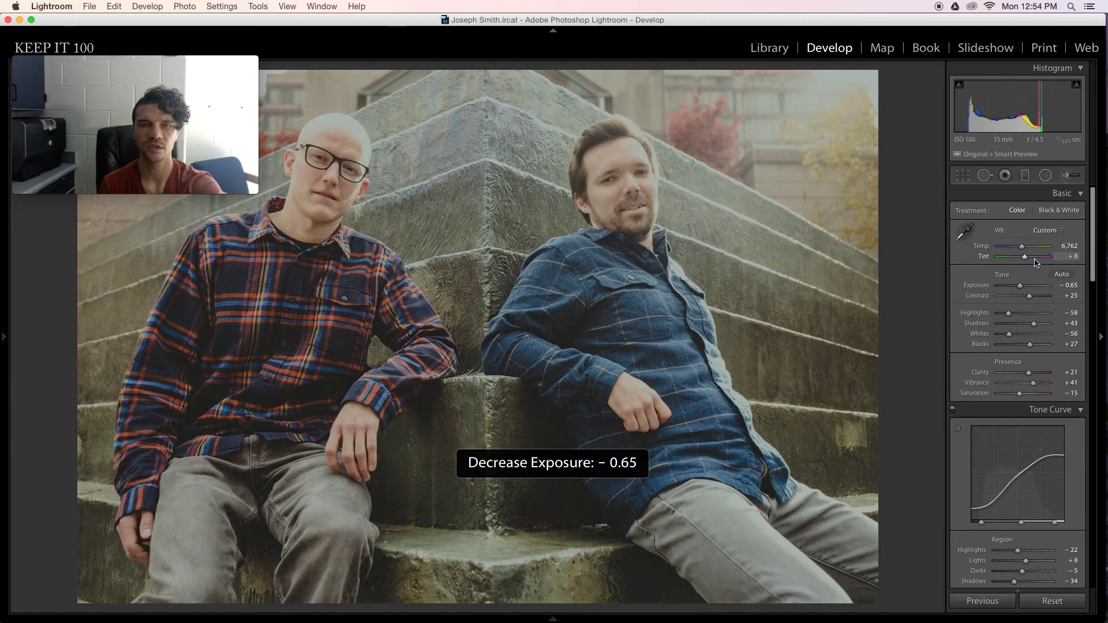
key("minus")
key("equal")
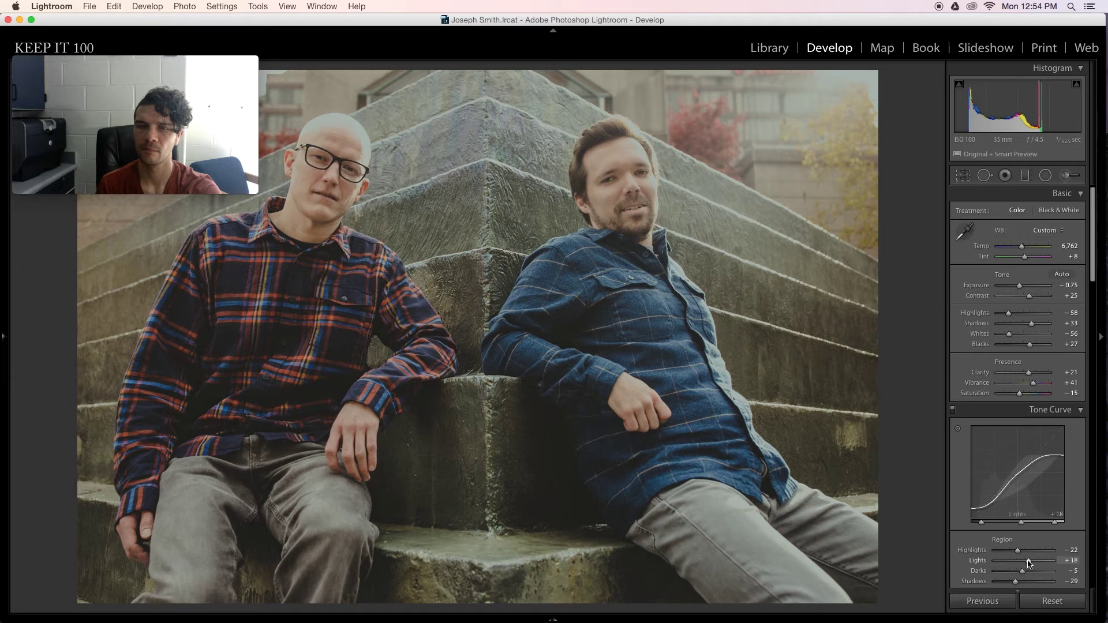
left_click_drag(1025, 564, 1027, 564)
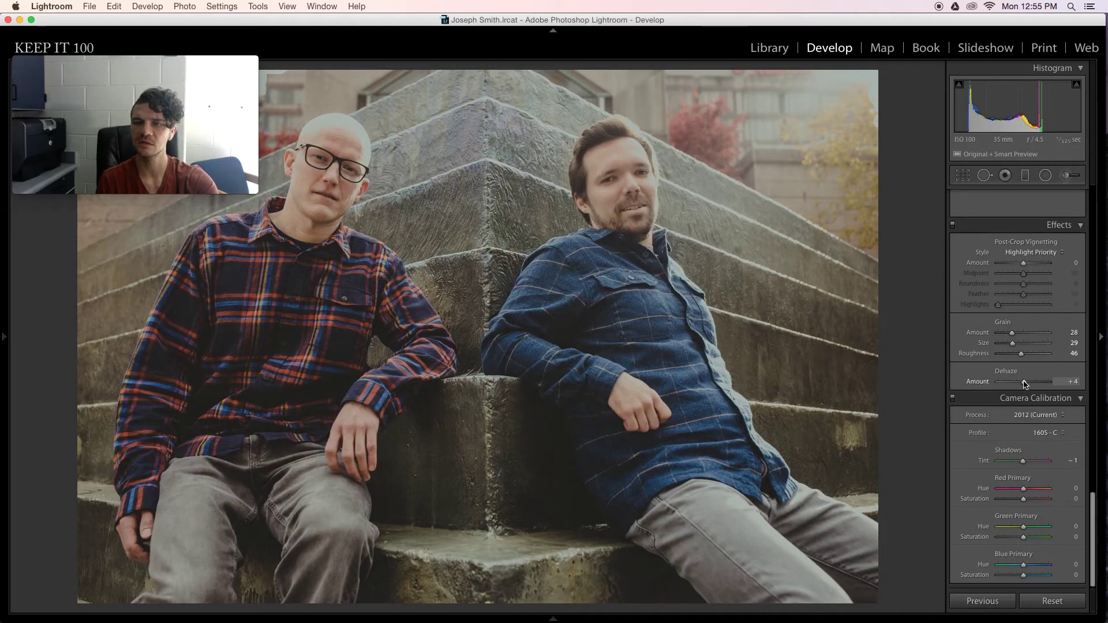
- Try a Split Toning balance of +19 and undo it
scroll(1017, 336, "up", 10)
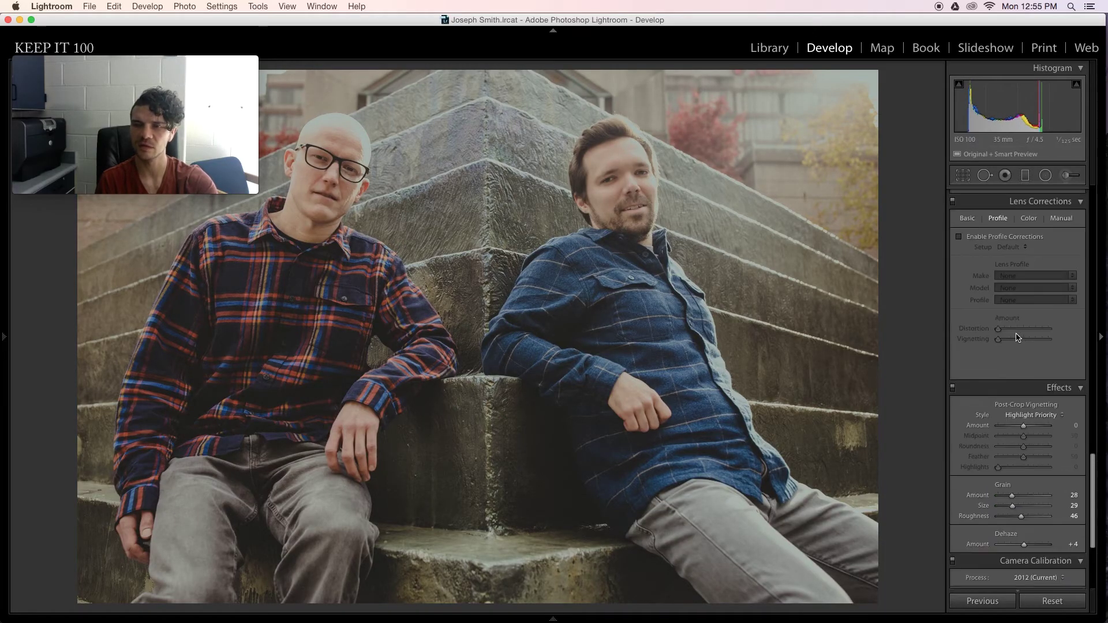
scroll(1017, 339, "up", 10)
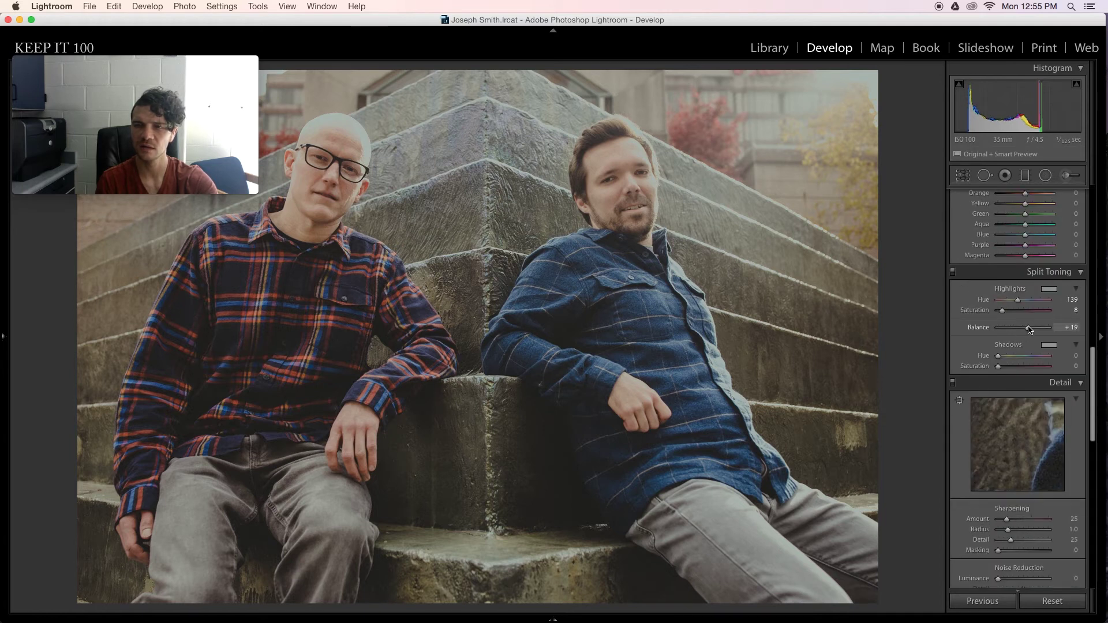
key("super+z")
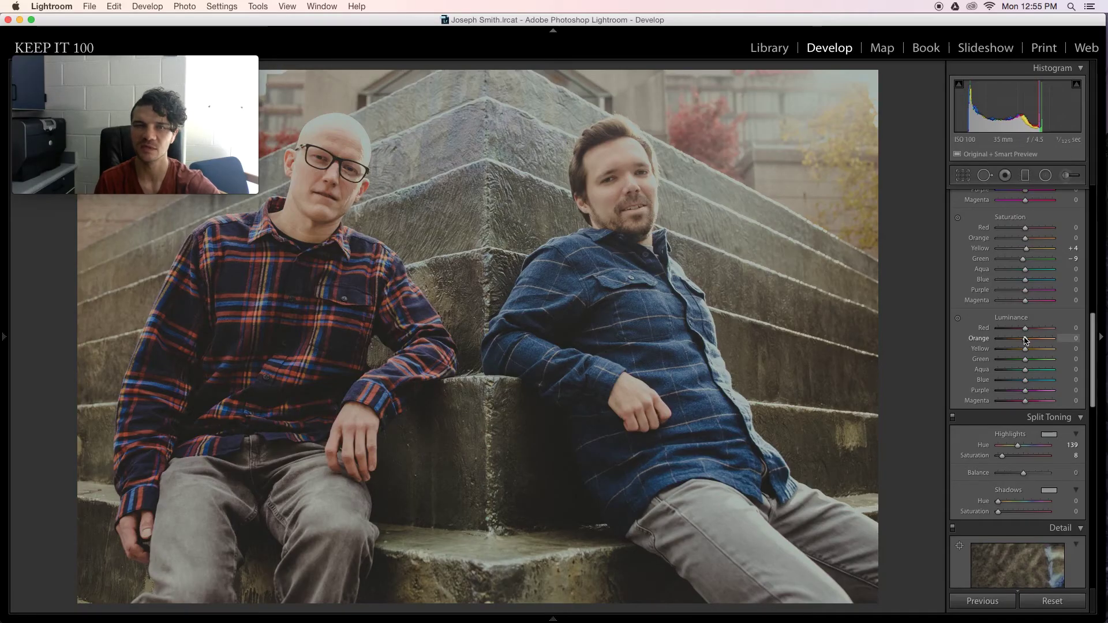
- Set the photo's shadows to +7 and contrast to +41, and add a graduated filter down from its upper edge
scroll(1033, 358, "up", 10)
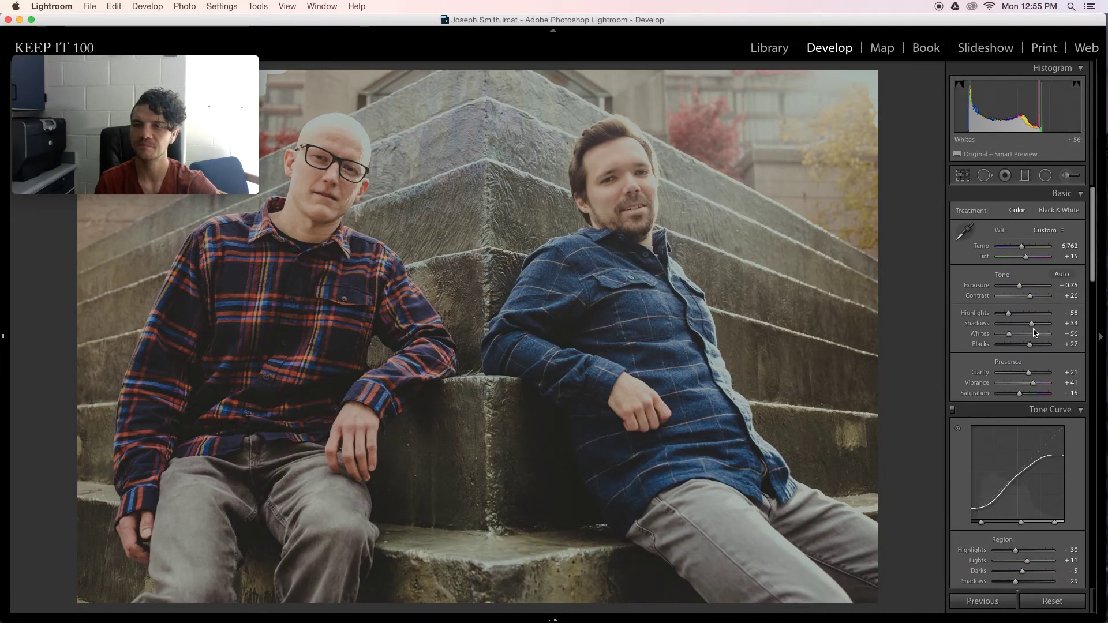
left_click_drag(1025, 325, 1019, 325)
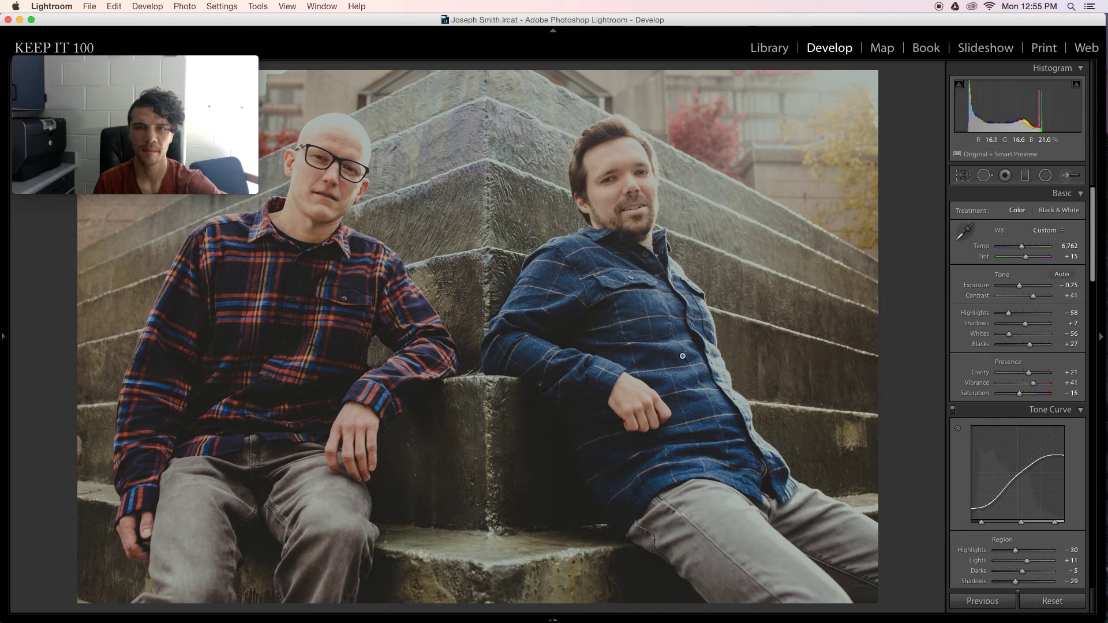
key("m")
left_click_drag(482, 77, 481, 236)
key("m")
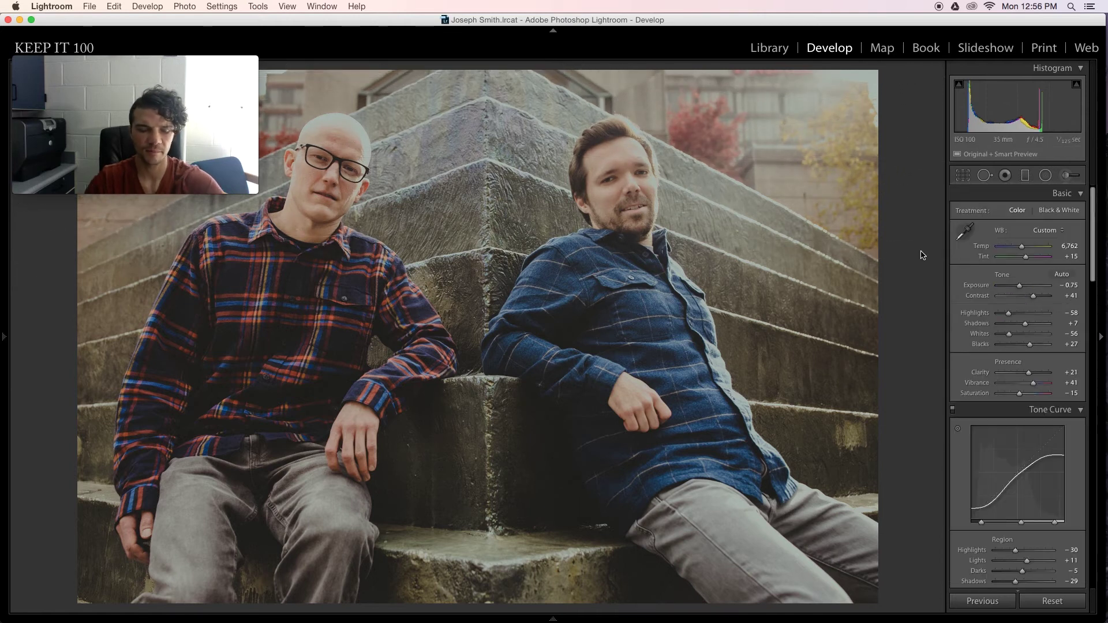
- Copy the photo's develop settings and paste them onto the remaining stone-steps photos through number 139
key("super+shift+c")
key("Return")
key("g")
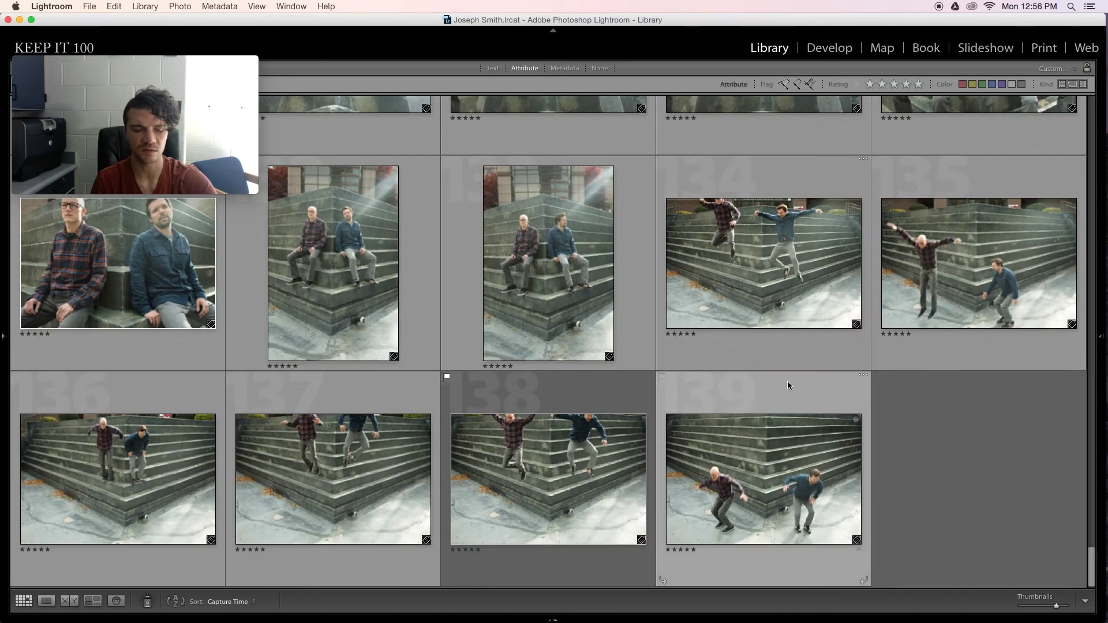
key("super+a")
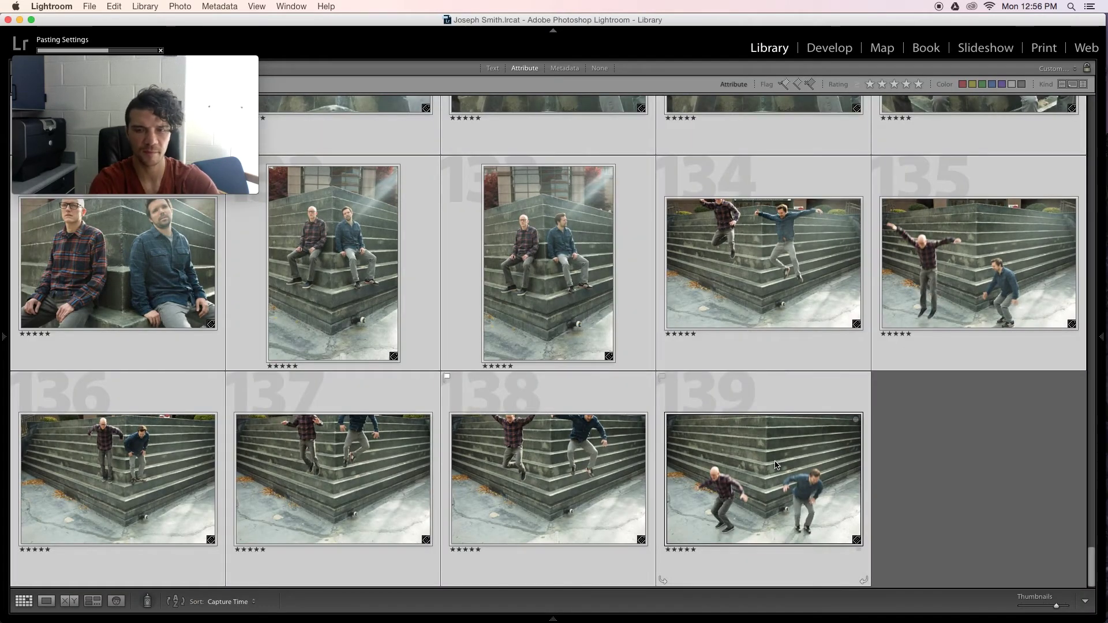
key("j")
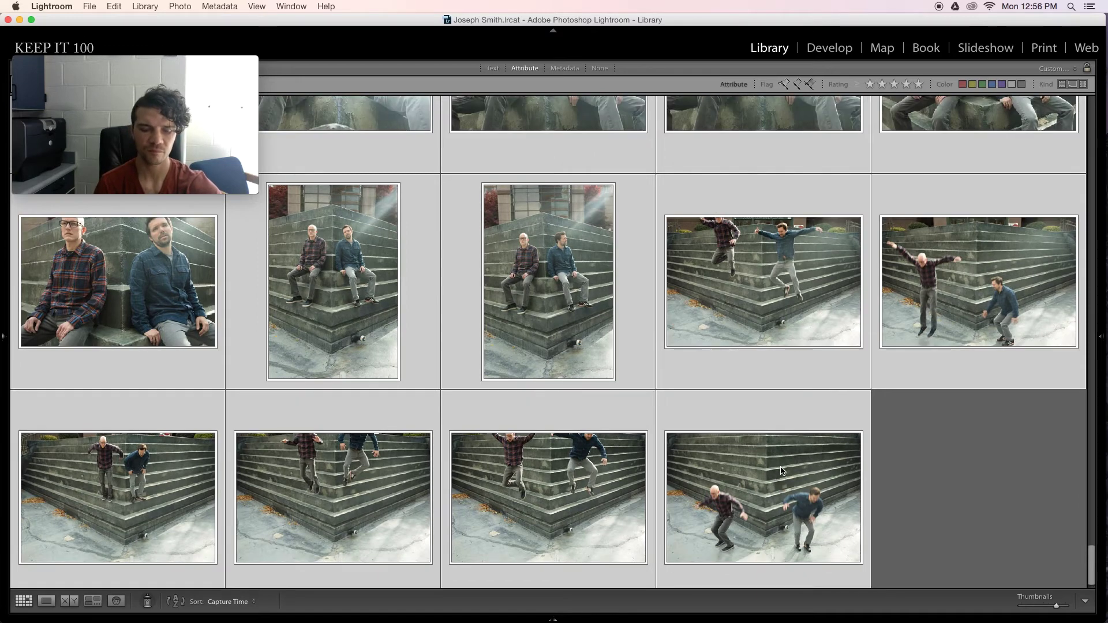
key("super+d")
- Inspect the pasted look on several of the seated stone-steps photos at full size, including number 122
scroll(781, 472, "up", 3)
scroll(781, 466, "up", 5)
key("j")
left_click(781, 289)
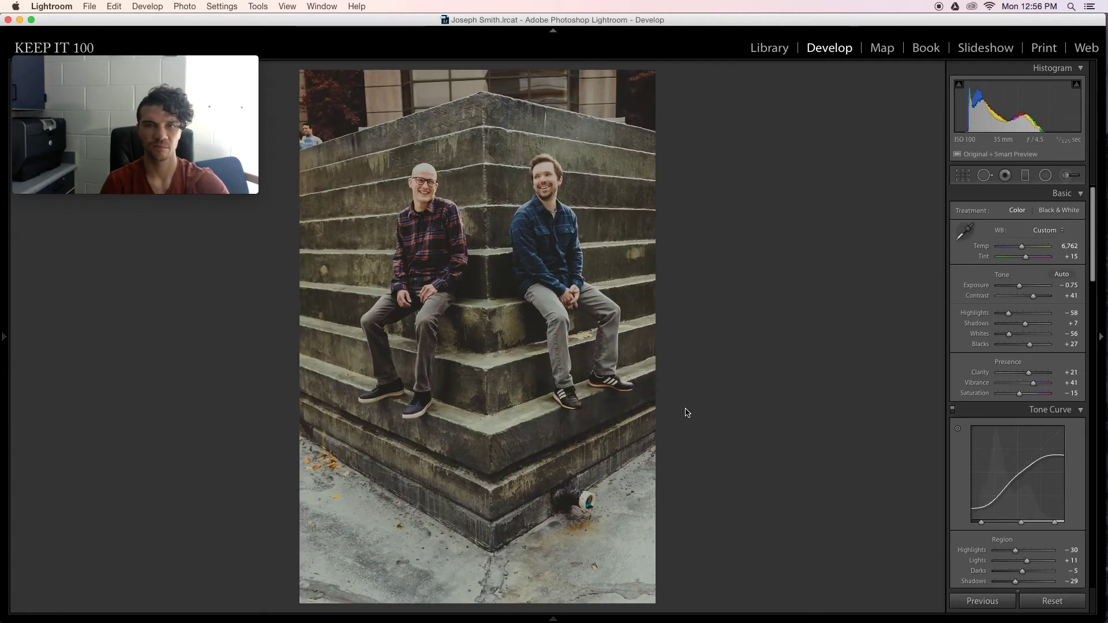
key("g")
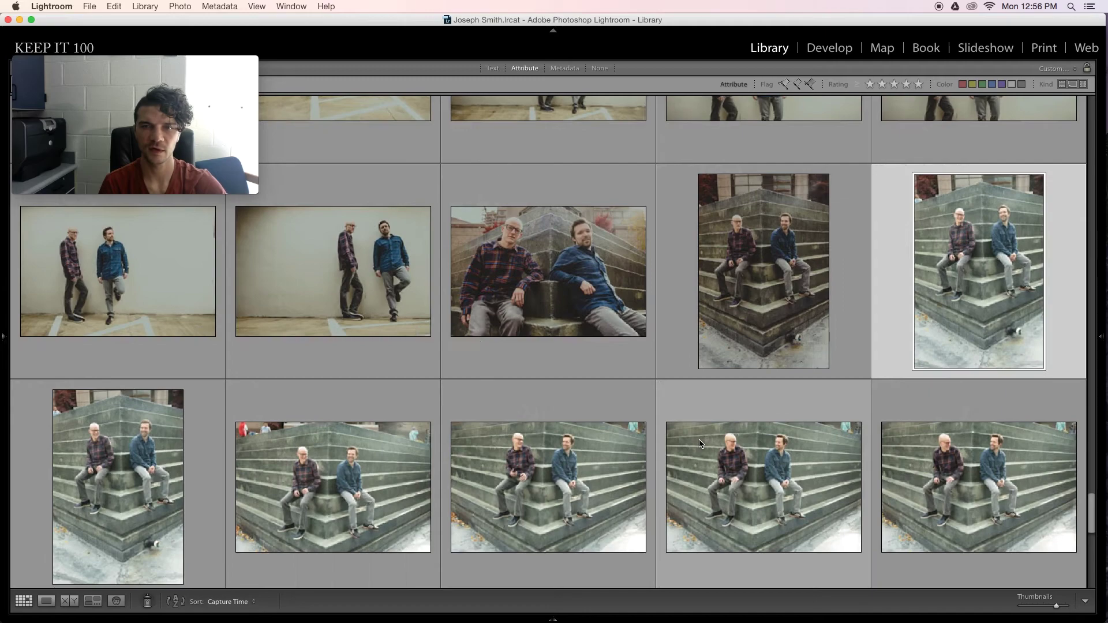
scroll(700, 443, "down", 1)
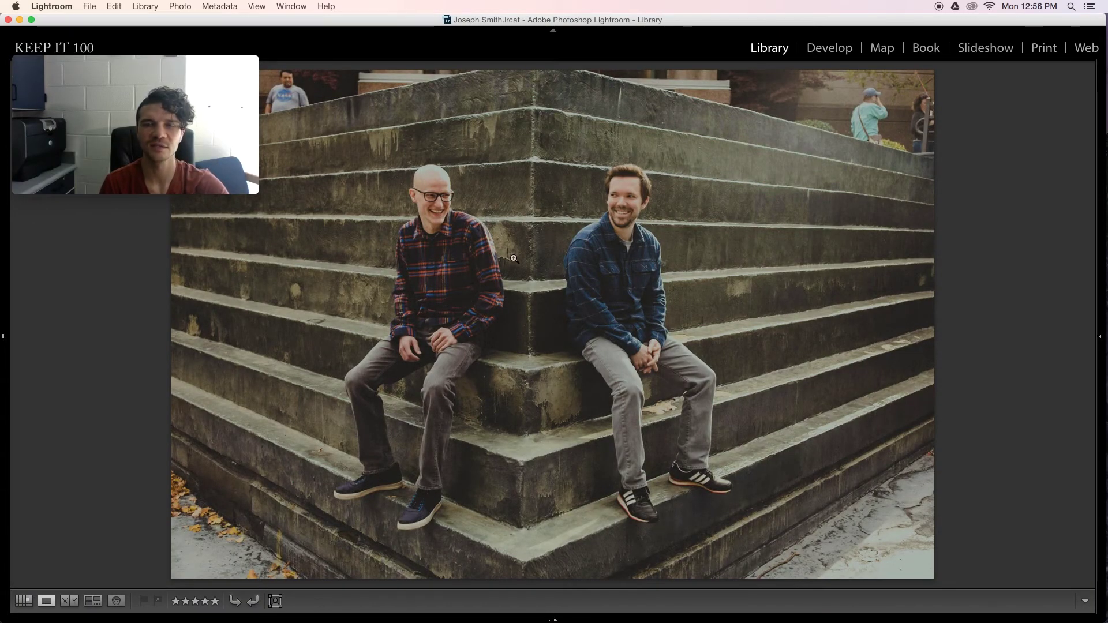
key("g")
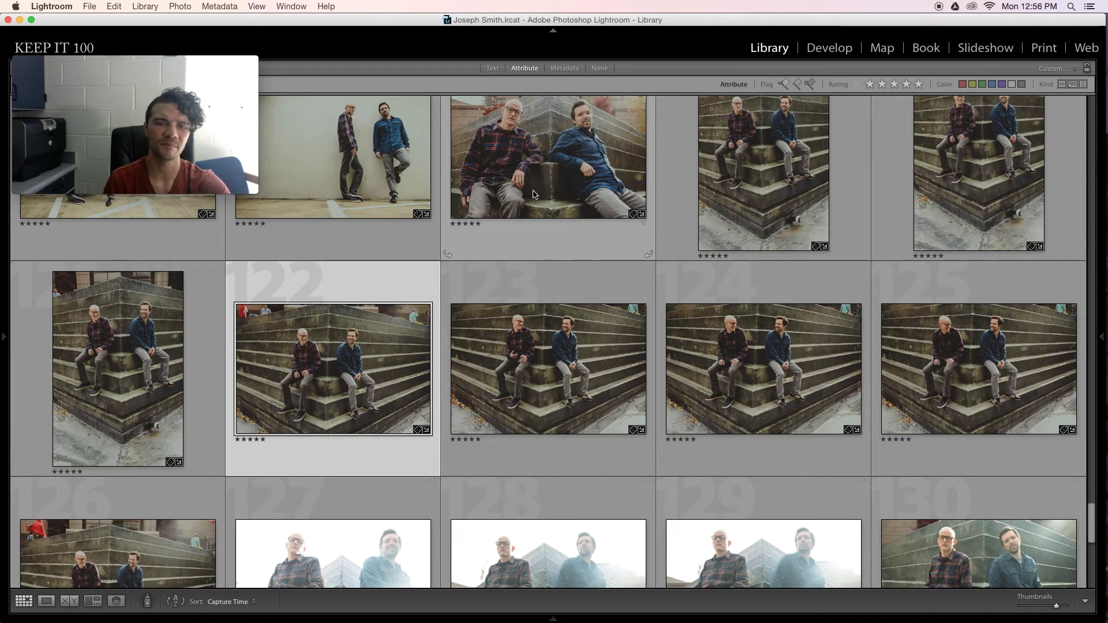
- Open photo 119 and set its tone curve darks to −2, shadows to −13 and lights to +9, with contrast at +32
key("d")
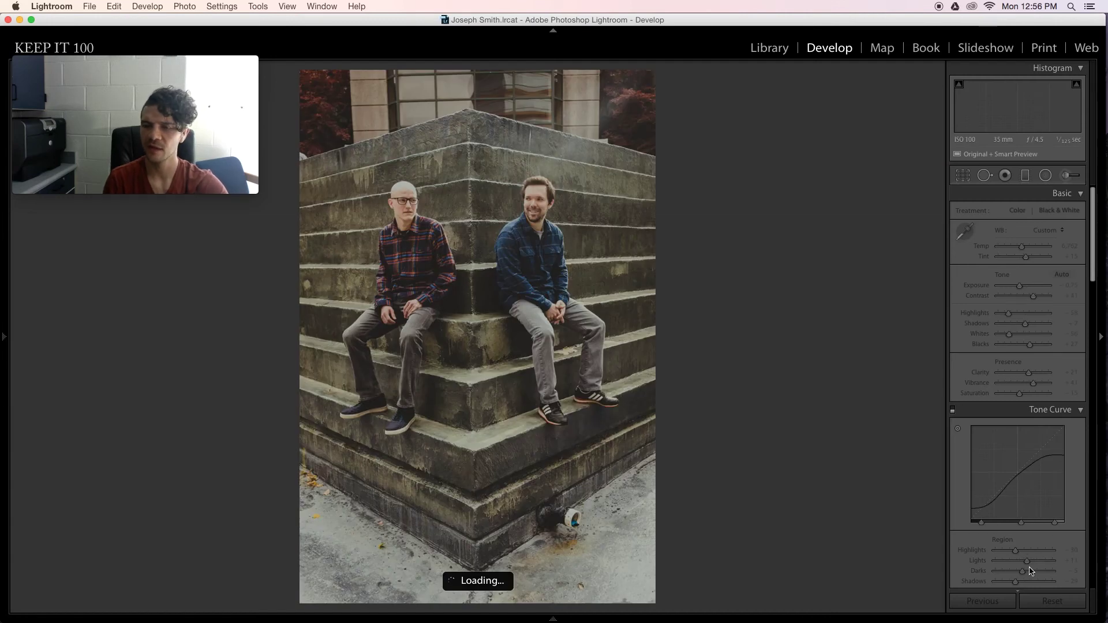
scroll(1030, 569, "down", 3)
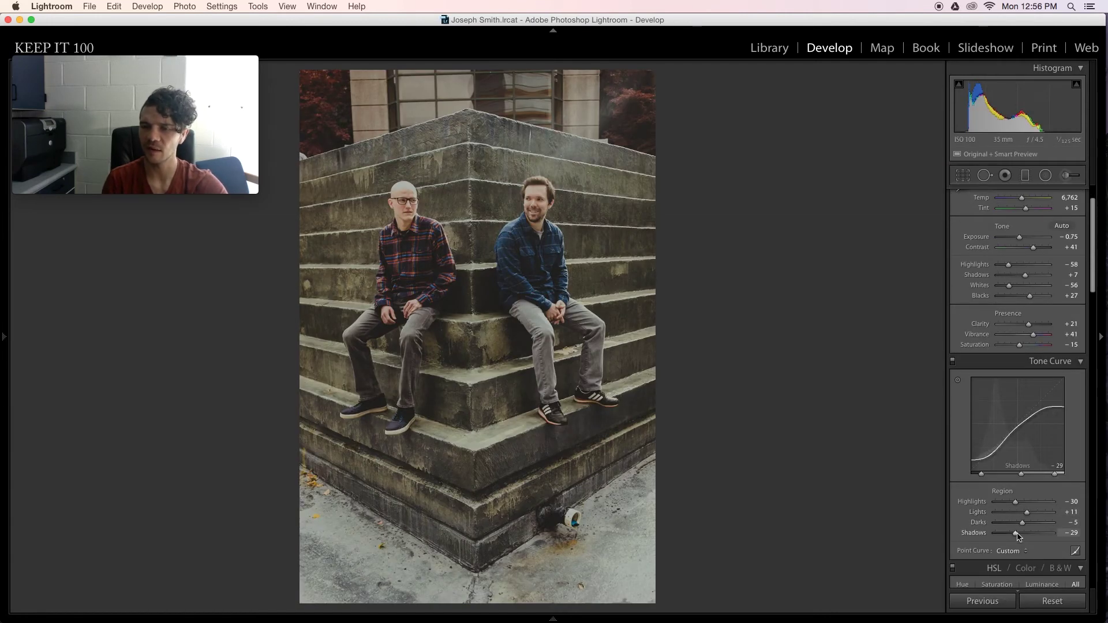
left_click_drag(1022, 523, 1024, 523)
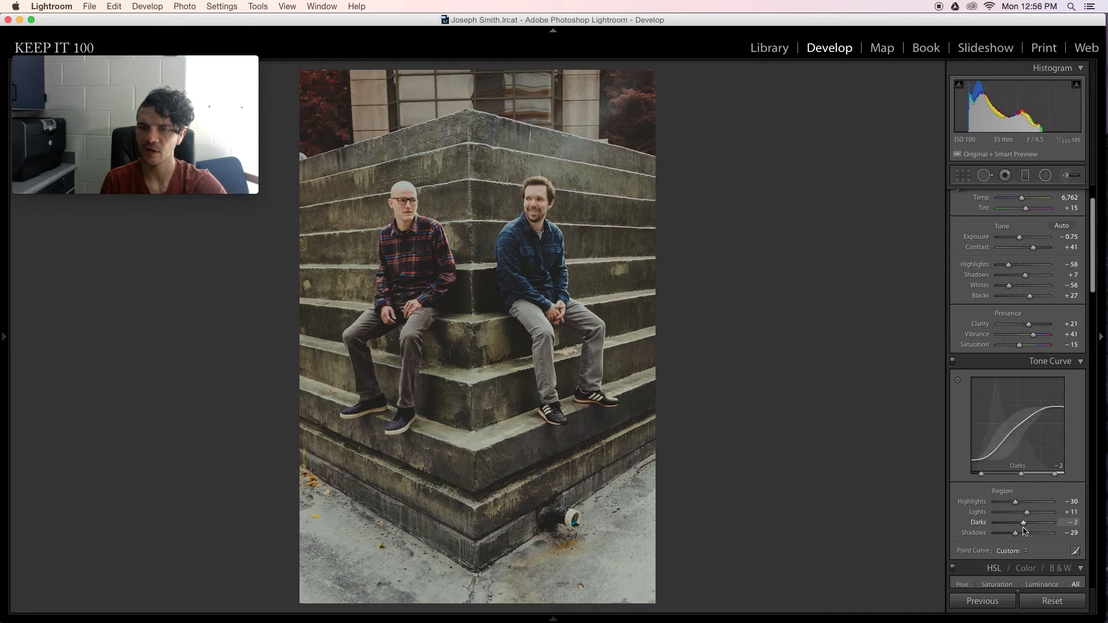
left_click_drag(1019, 537, 1022, 536)
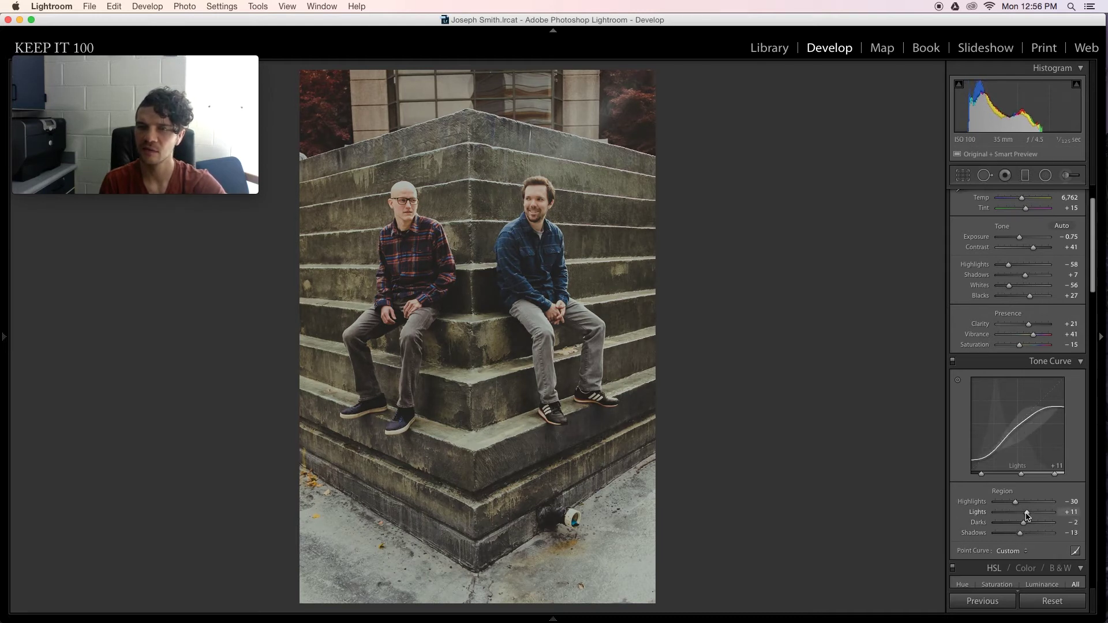
left_click_drag(1027, 513, 1026, 513)
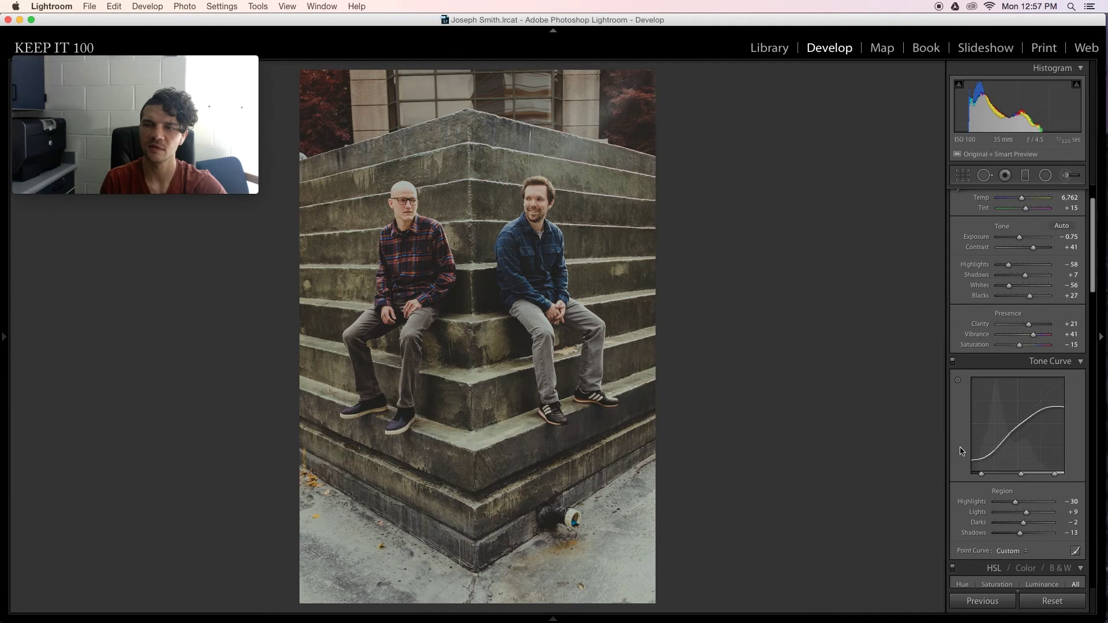
left_click_drag(1032, 248, 1032, 248)
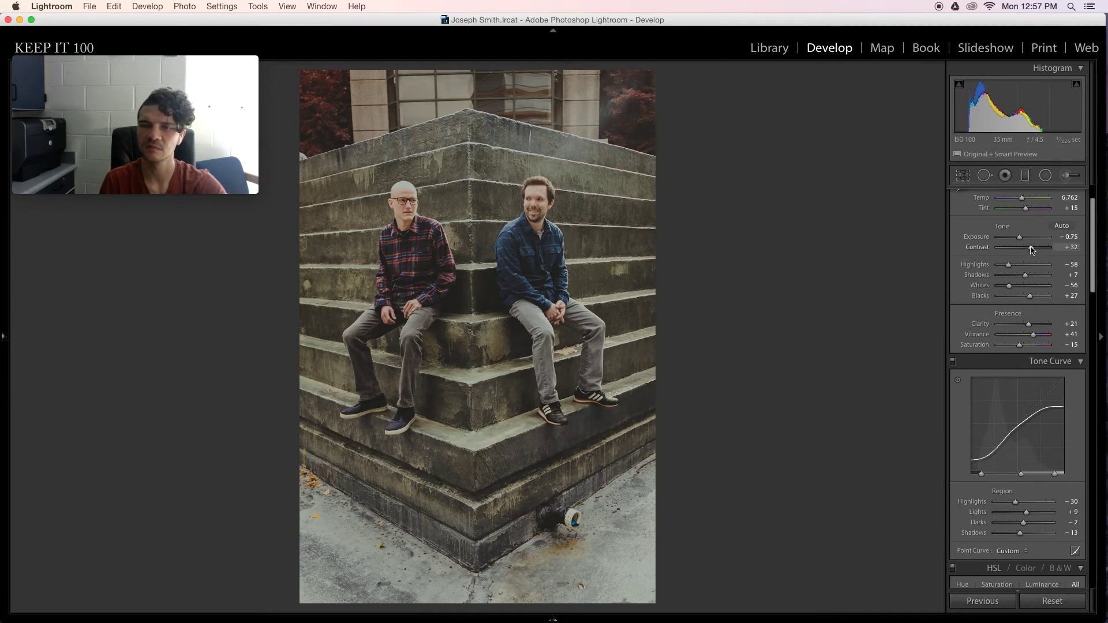
- Add two graduated filters to photo 119, one from the upper edge with highlights at −62 and one rising from the lower edge
key("m")
left_click_drag(477, 76, 481, 201)
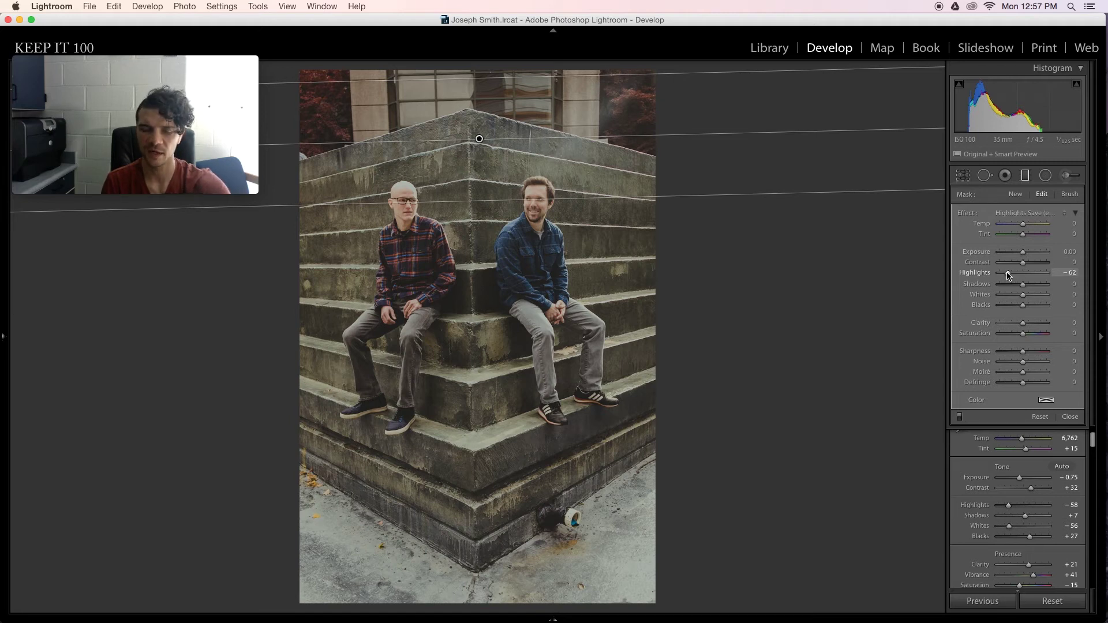
key("m")
key("m")
left_click_drag(484, 585, 482, 343)
key("m")
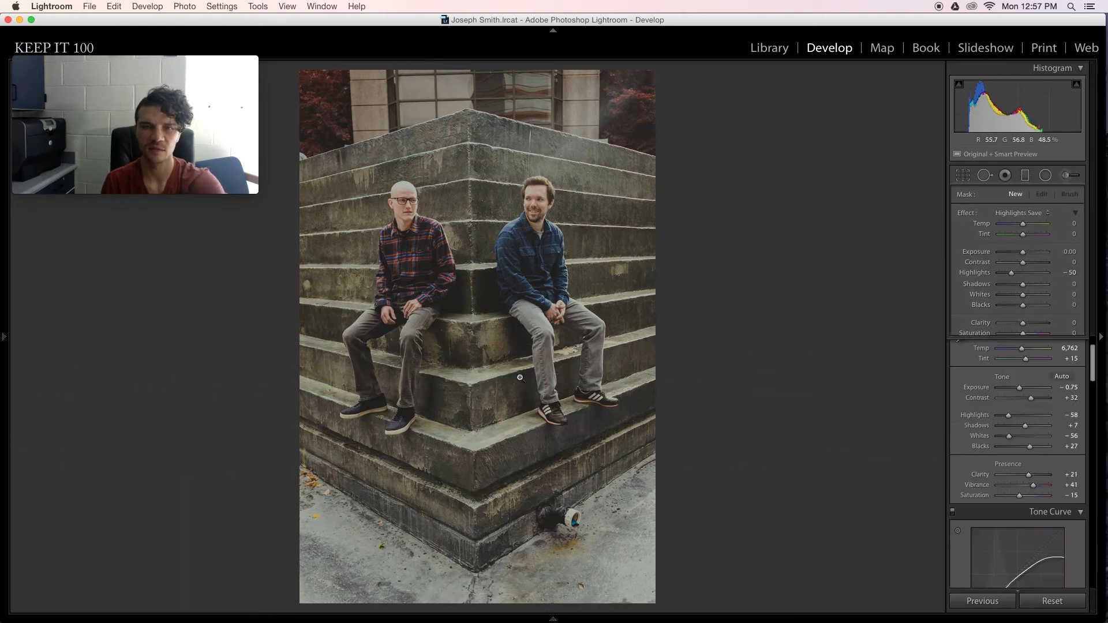
- Compare the before and after versions of photo 119
key("backslash")
key("backslash")
key("backslash")
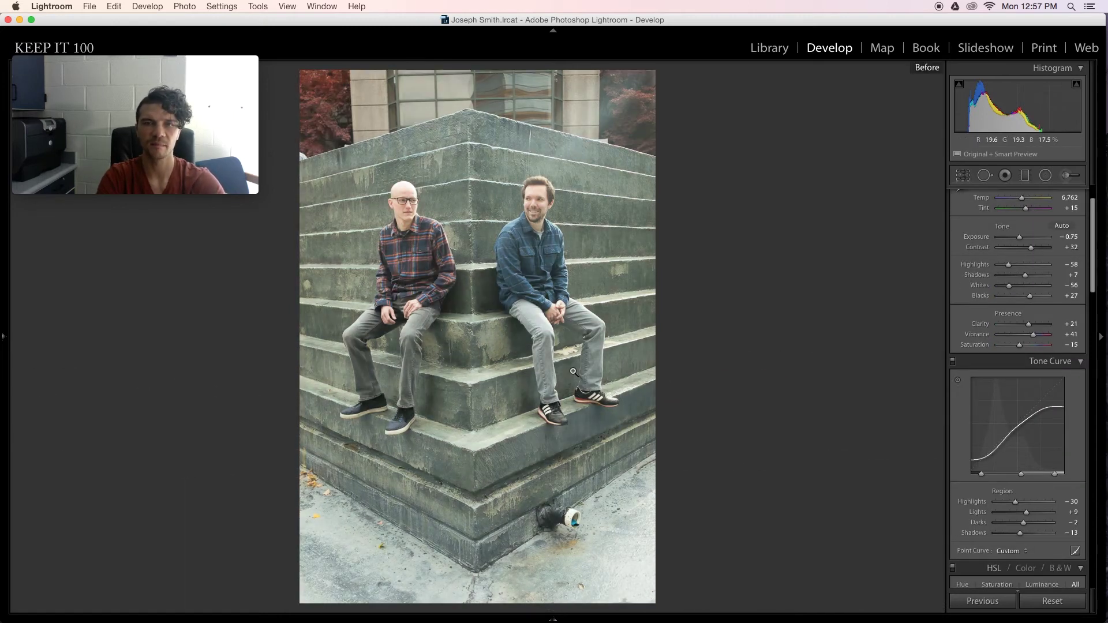
key("backslash")
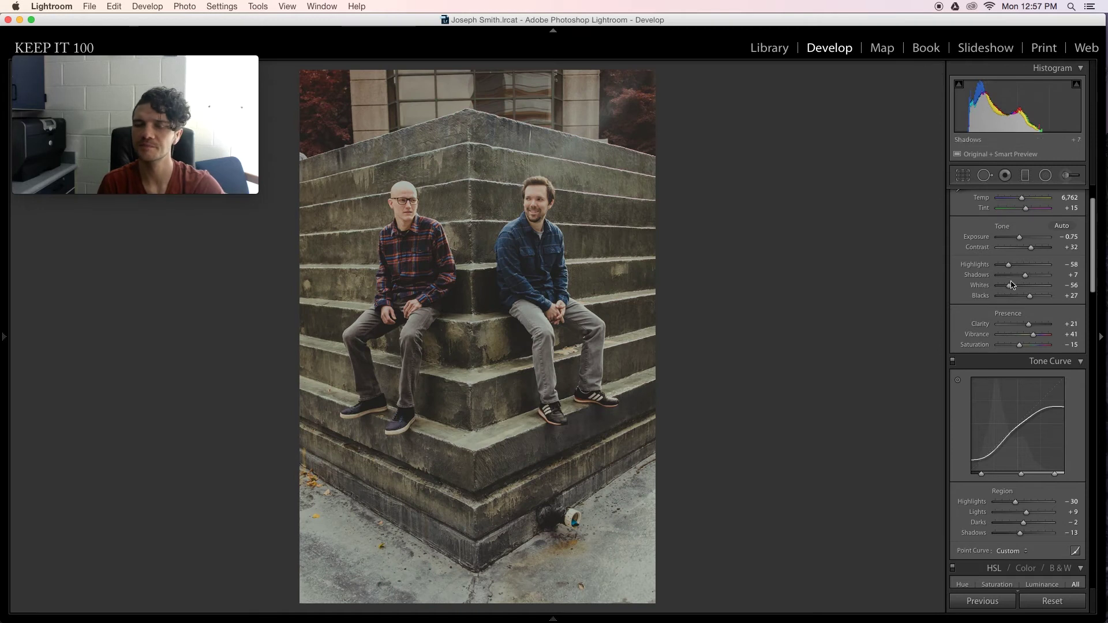
- Copy photo 119's develop settings without local adjustments and paste them onto the following stone-steps photos through number 139
key("super+shift+c")
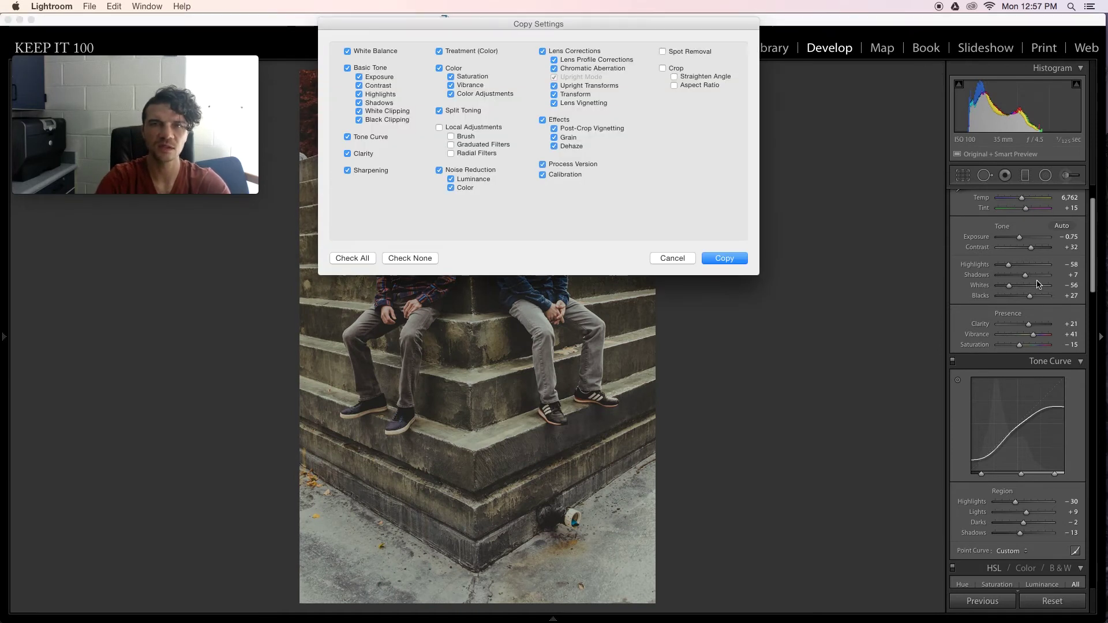
key("Return")
key("g")
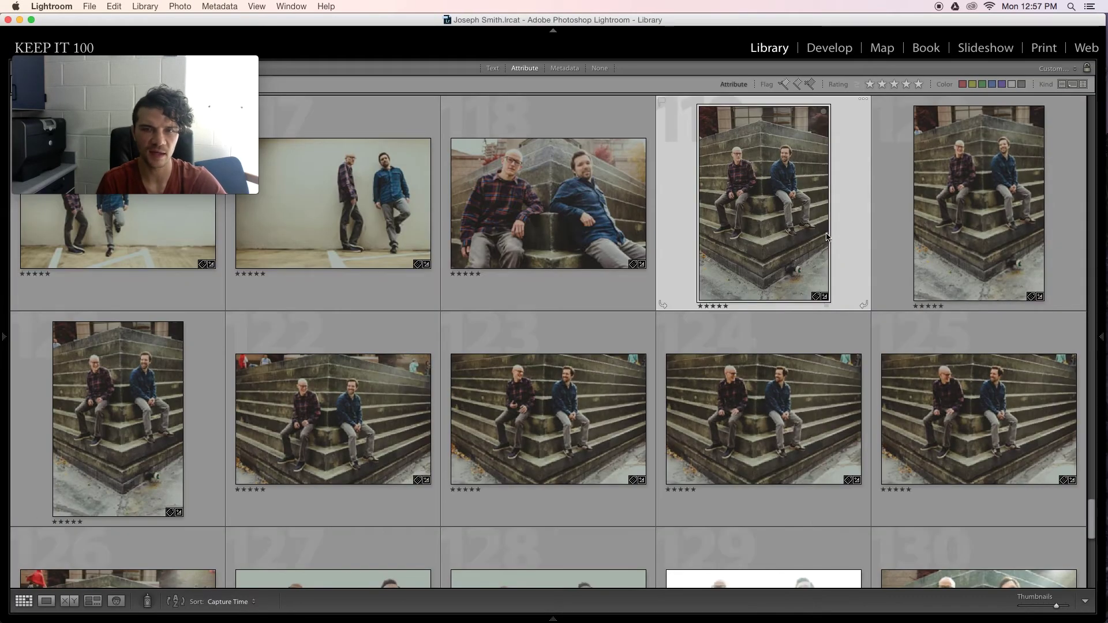
scroll(847, 260, "down", 10)
key("super+a")
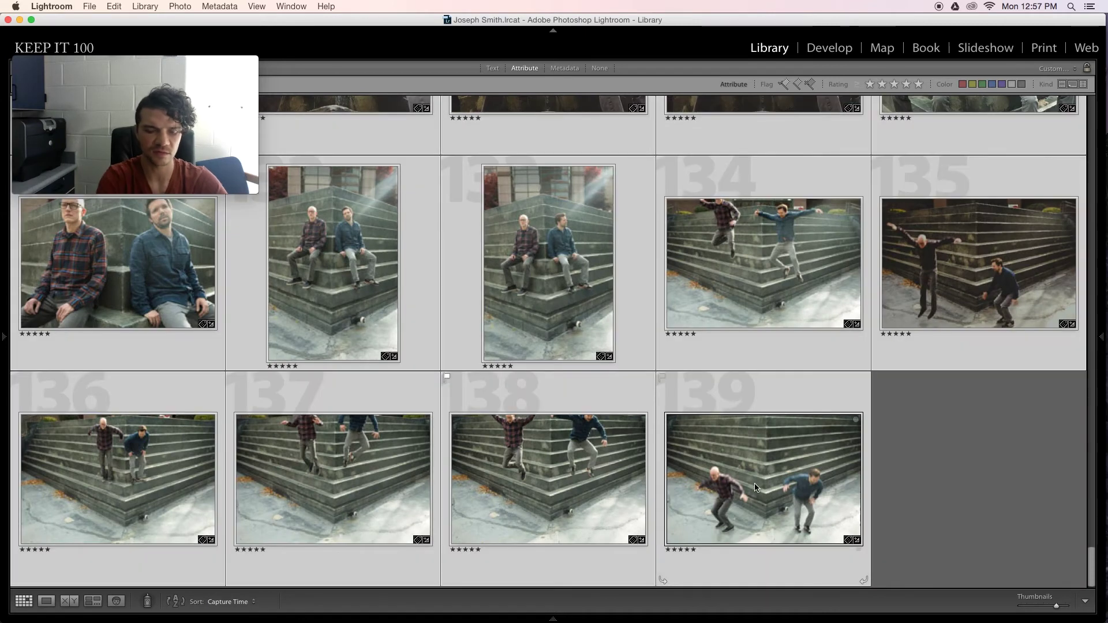
key("super+shift+v")
left_click(585, 439)
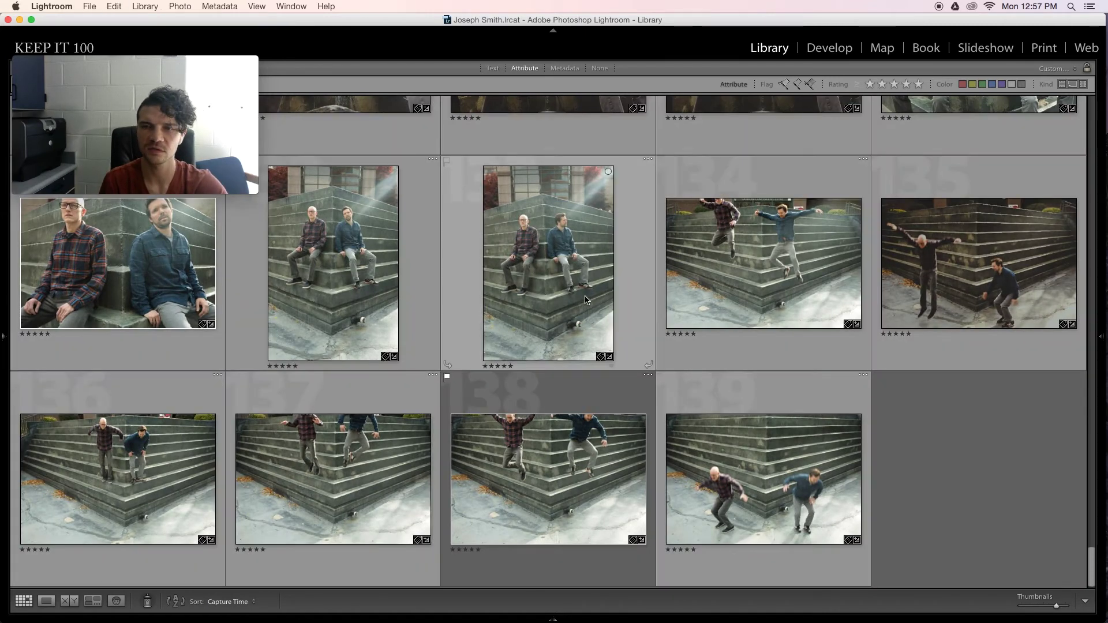
- Review the edited stone-steps photos 118 through 123 at full size and open photo 123 for developing
scroll(586, 295, "up", 5)
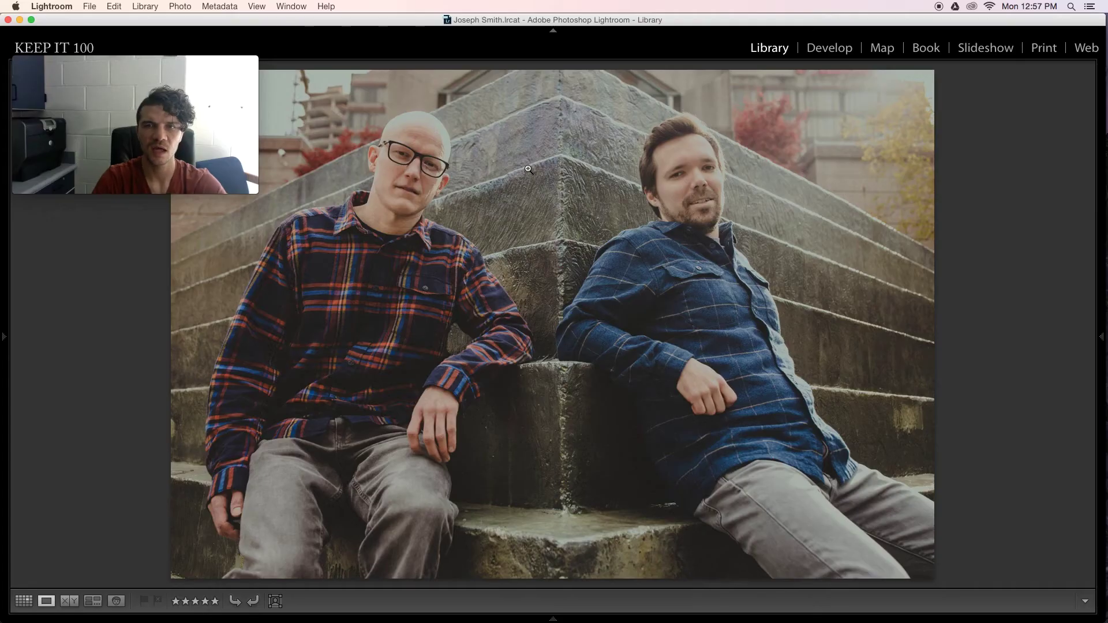
key("Right")
key("Right")
key("Right")
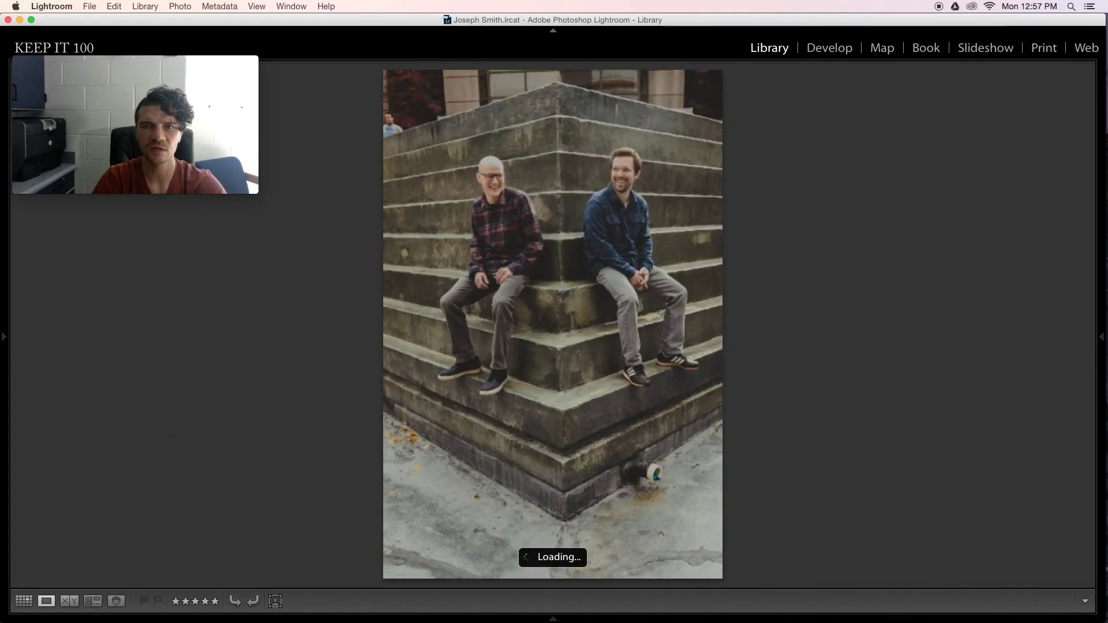
key("Right")
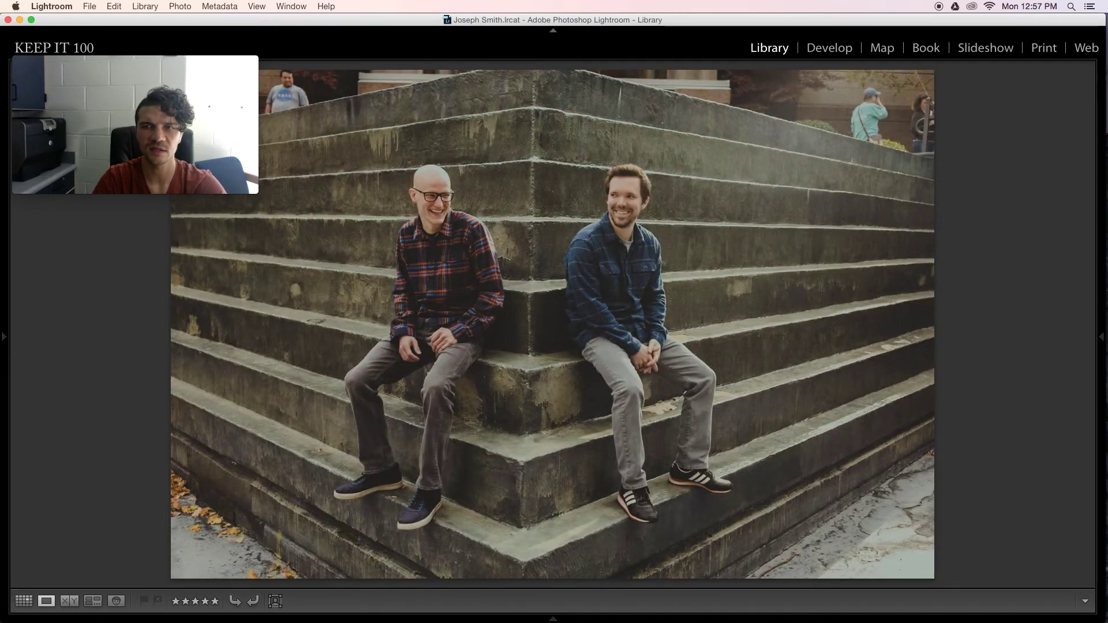
key("Right")
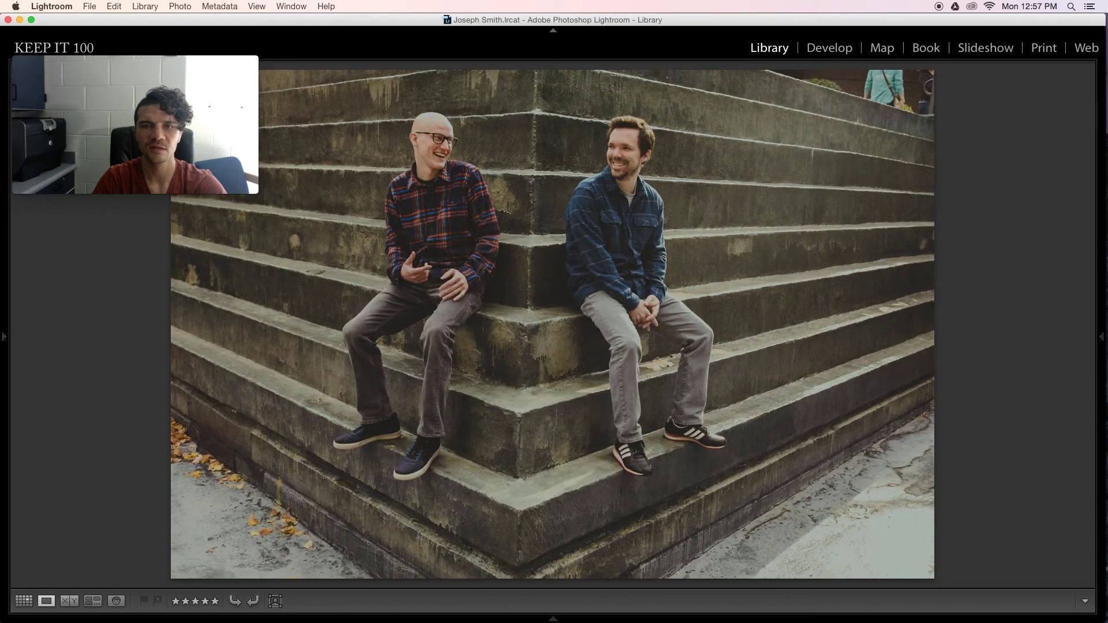
key("d")
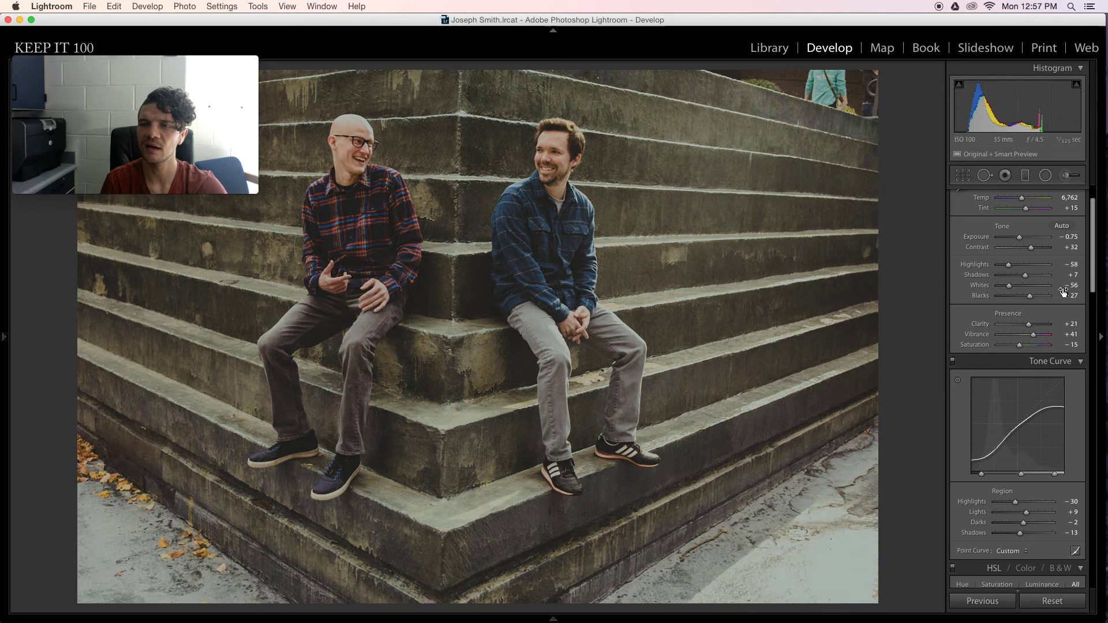
- Set photo 123's shadows to +27
left_click_drag(1030, 278, 1033, 279)
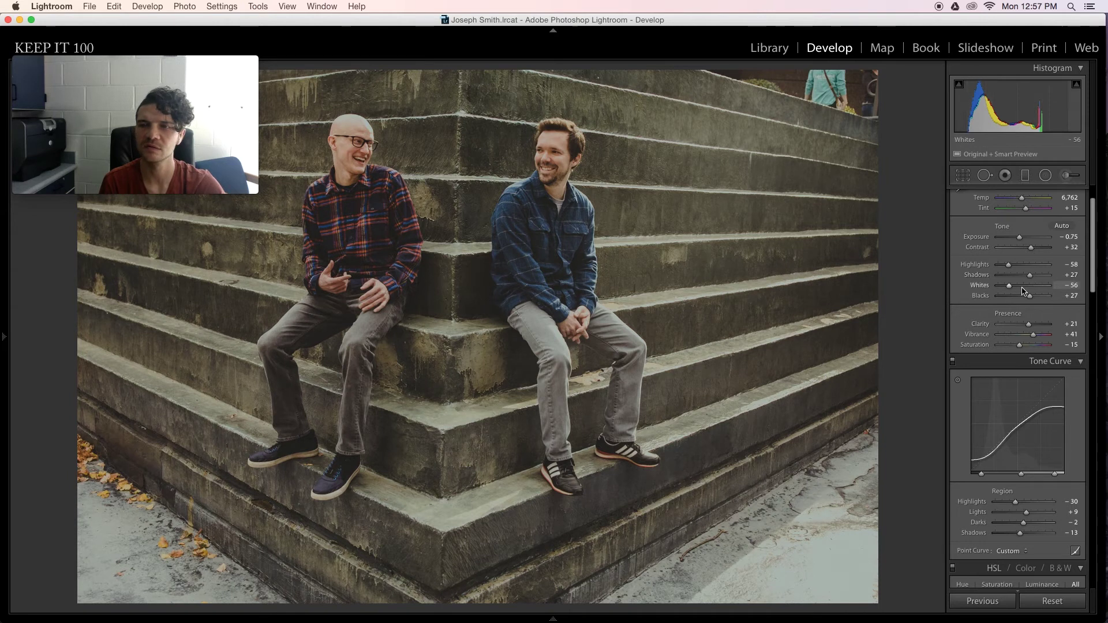
left_click(1073, 208)
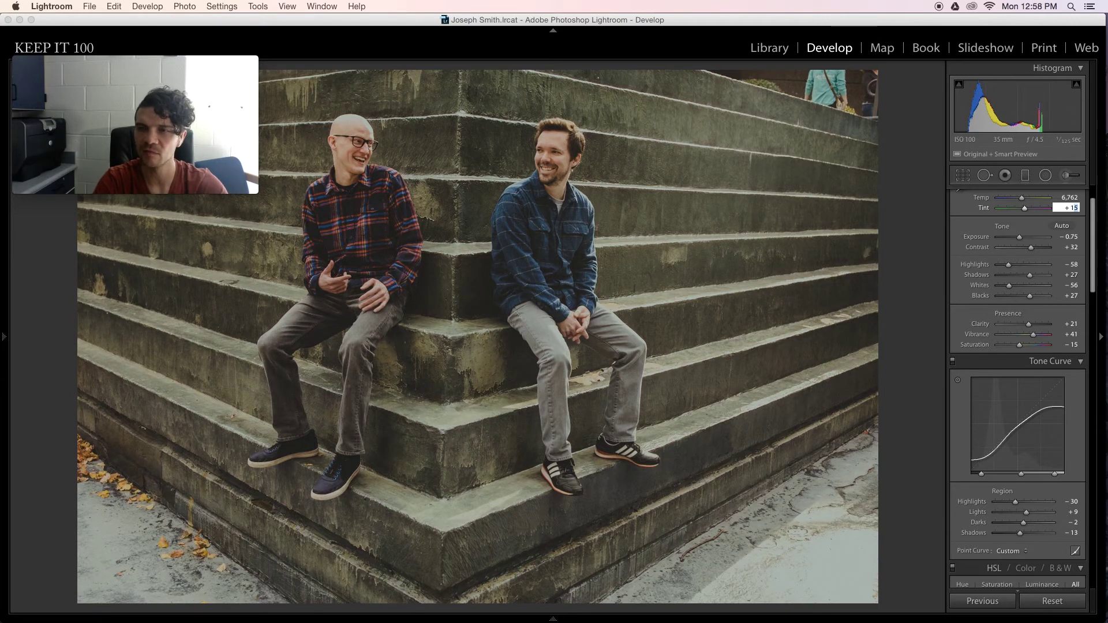
key("Return")
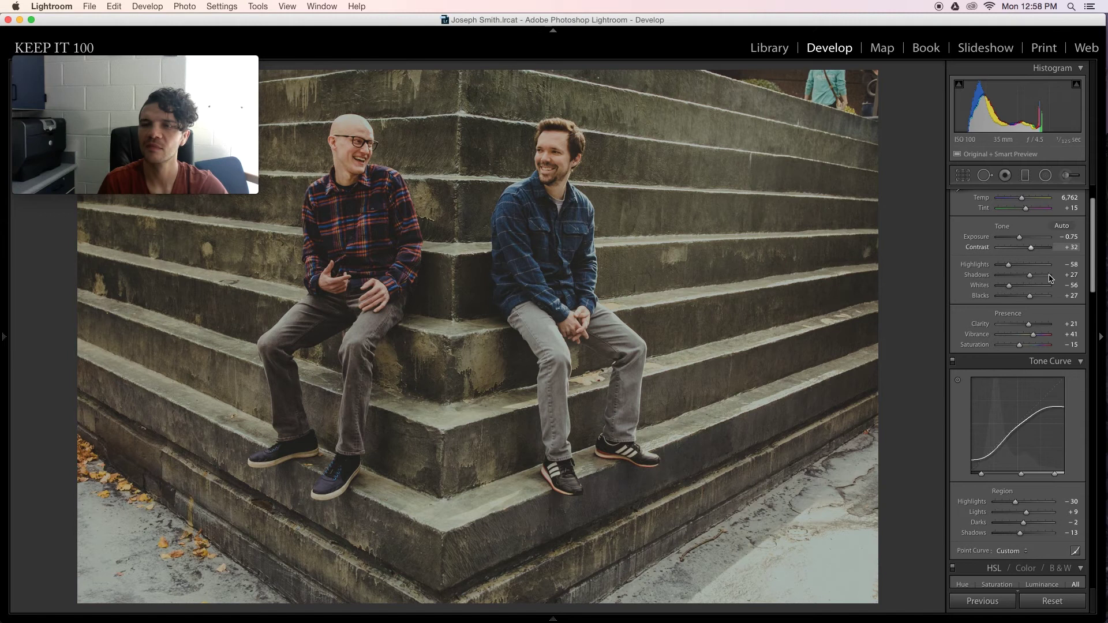
- Try a camera calibration shadow tint of −2 on photo 123 and undo it
scroll(1033, 408, "down", 10)
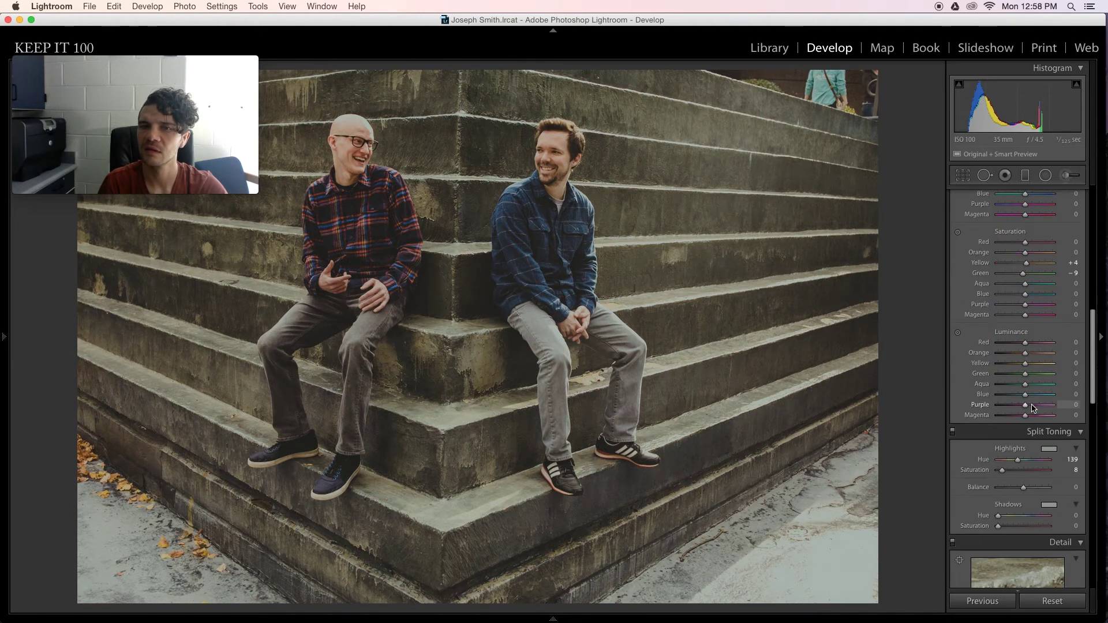
scroll(1033, 410, "down", 3)
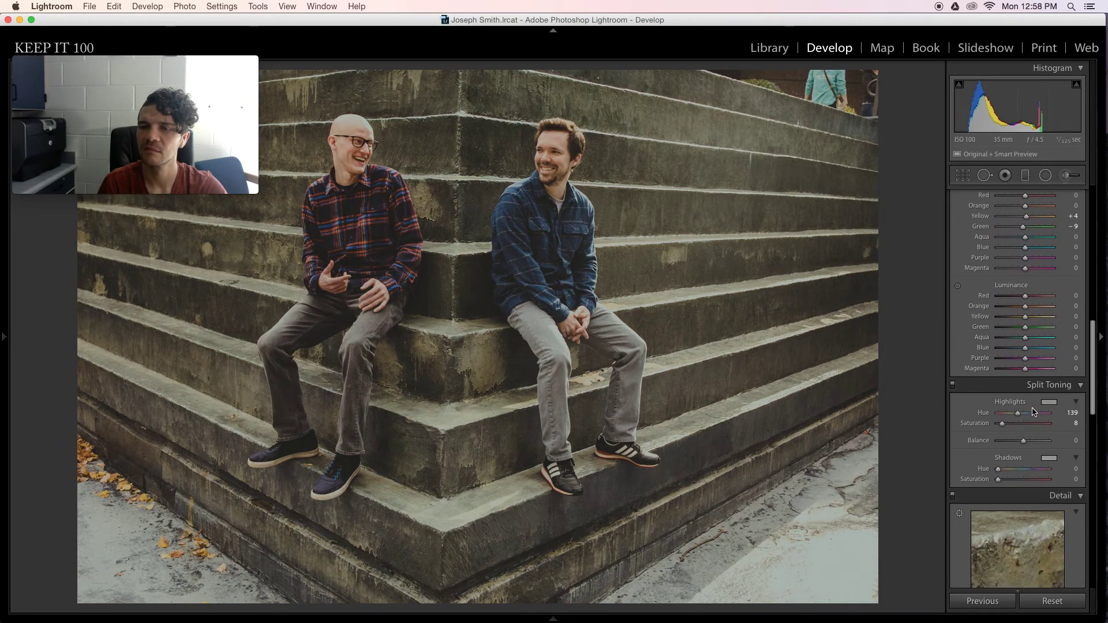
scroll(1021, 413, "down", 10)
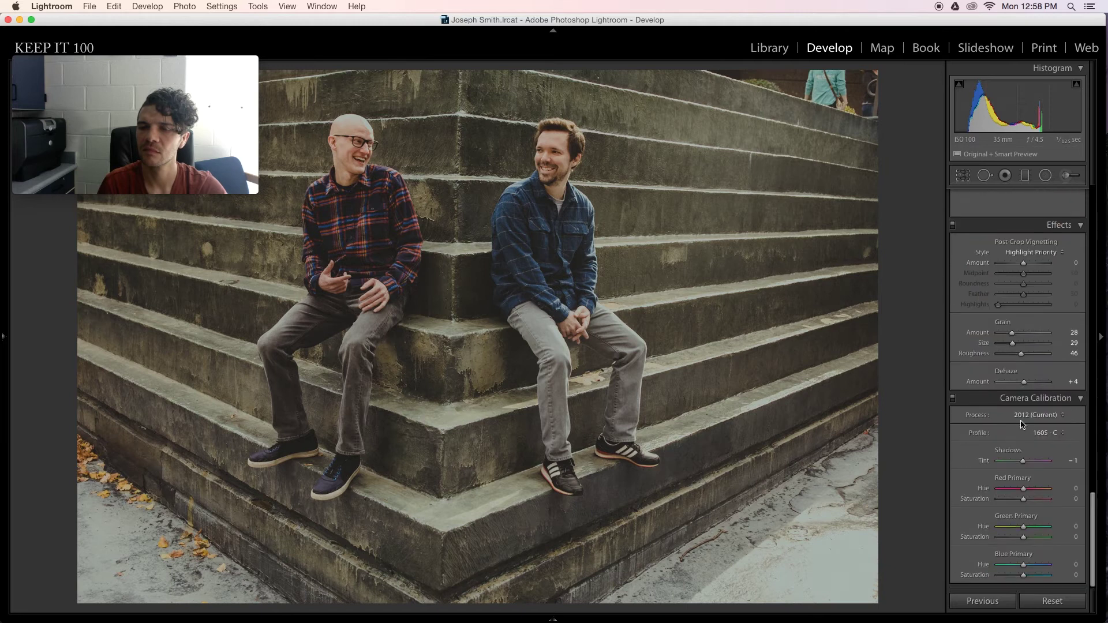
left_click_drag(1026, 462, 1025, 462)
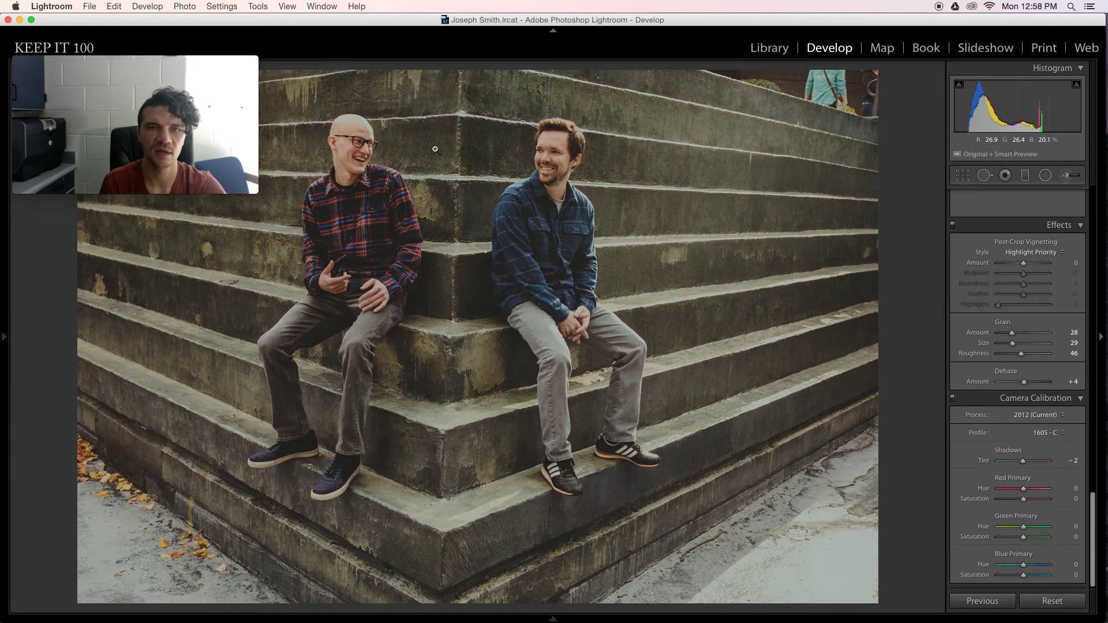
key("cmd+z")
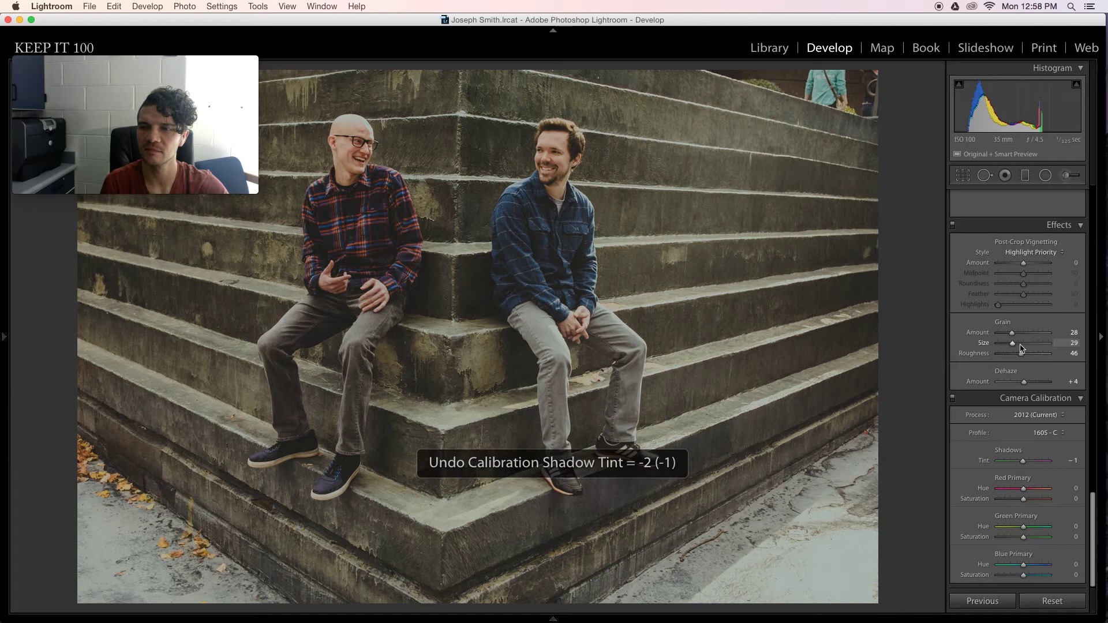
- Fine-tune photo 123 against its before version, setting tint to +13, shadows to +35 and clarity to +22
scroll(1016, 341, "up", 10)
left_click(1074, 256)
left_click(1077, 256)
key("Return")
key("backslash")
key("backslash")
key("backslash")
key("backslash")
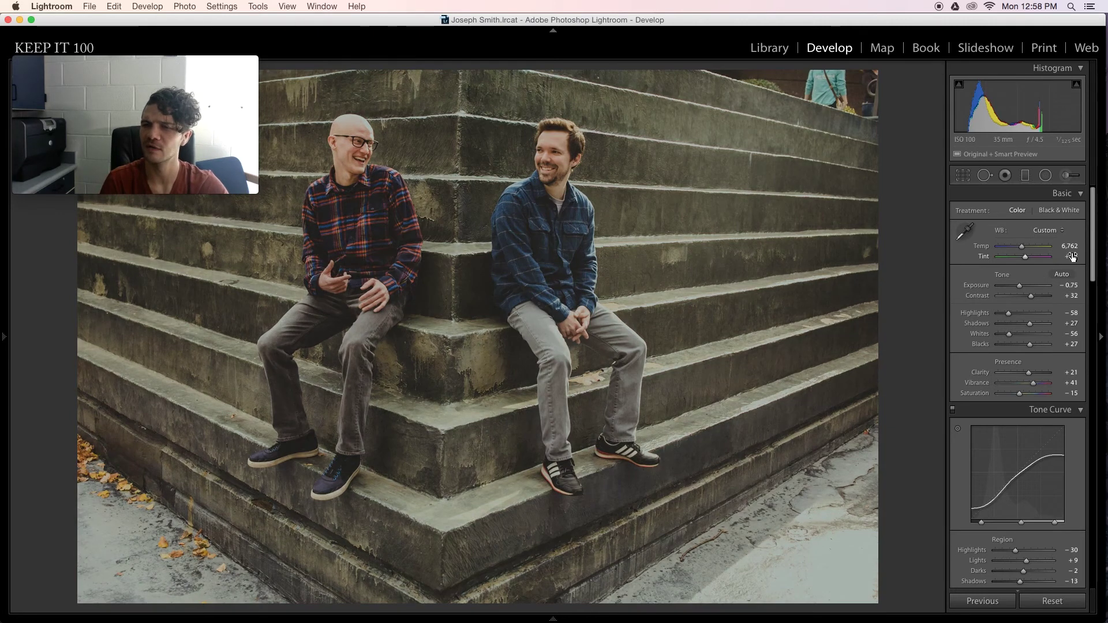
left_click_drag(1030, 323, 1034, 326)
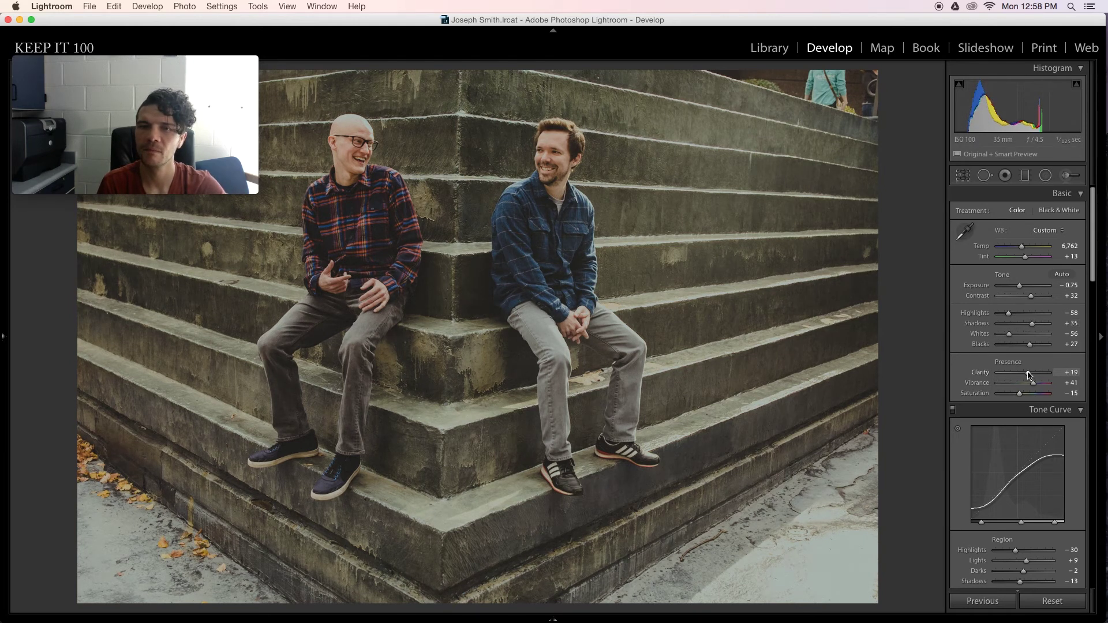
left_click_drag(1030, 374, 1029, 374)
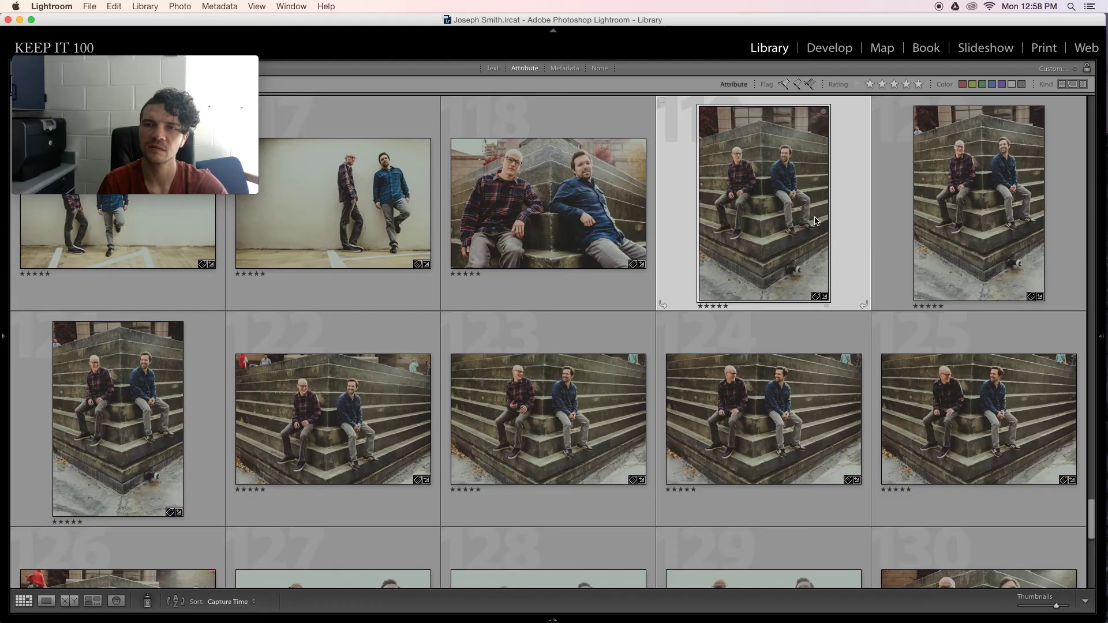
- Paste photo 123's develop settings onto photos 119 and 118
key("d")
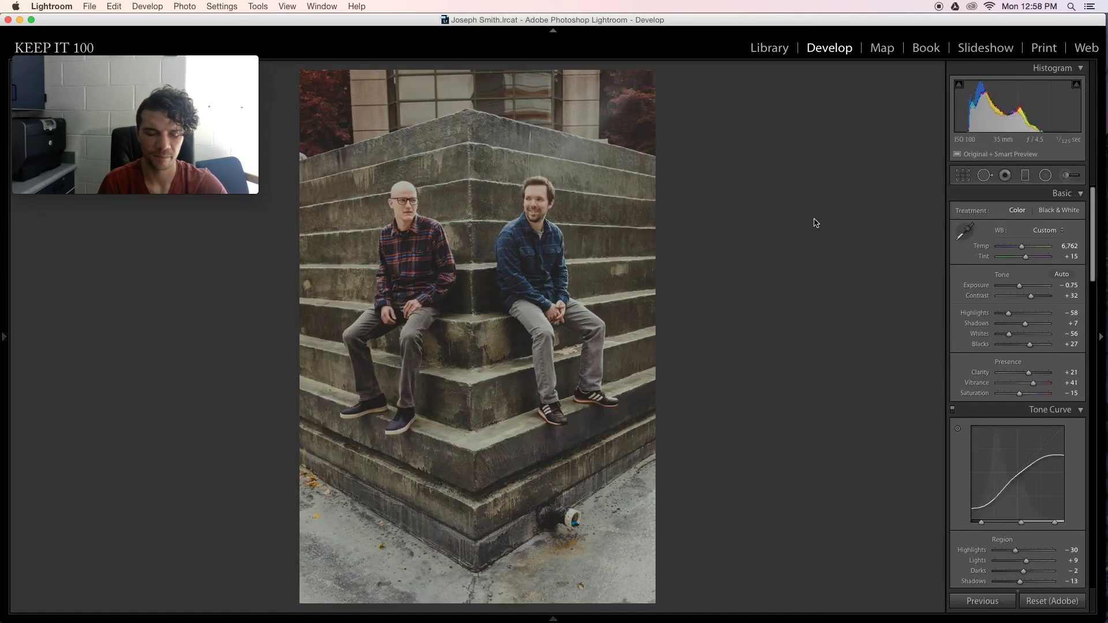
key("super+shift+v")
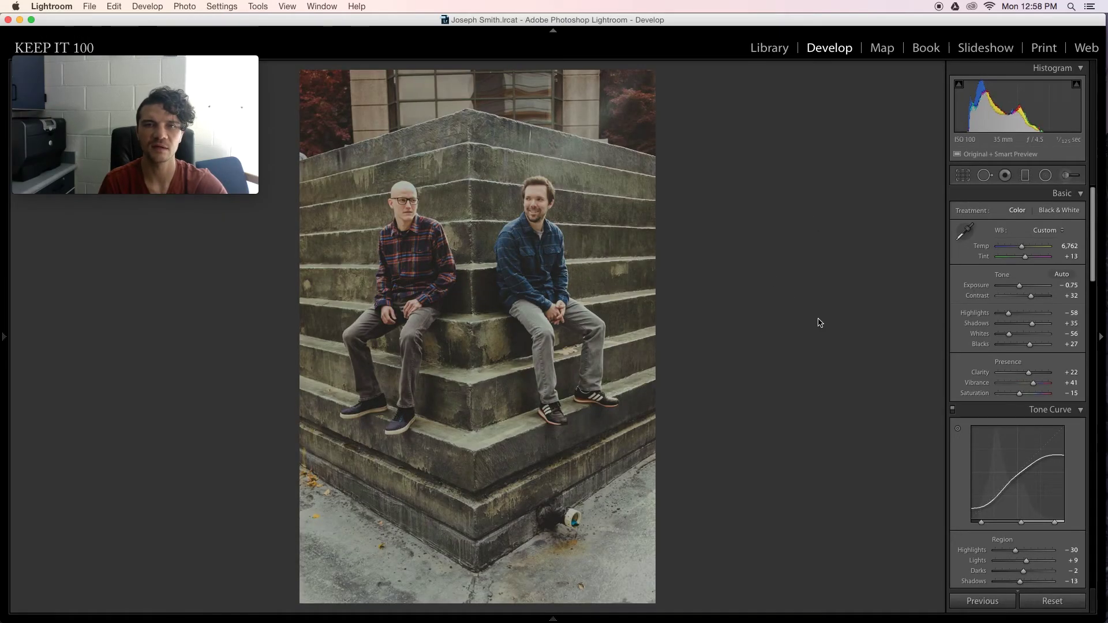
key("Right")
key("super+shift+v")
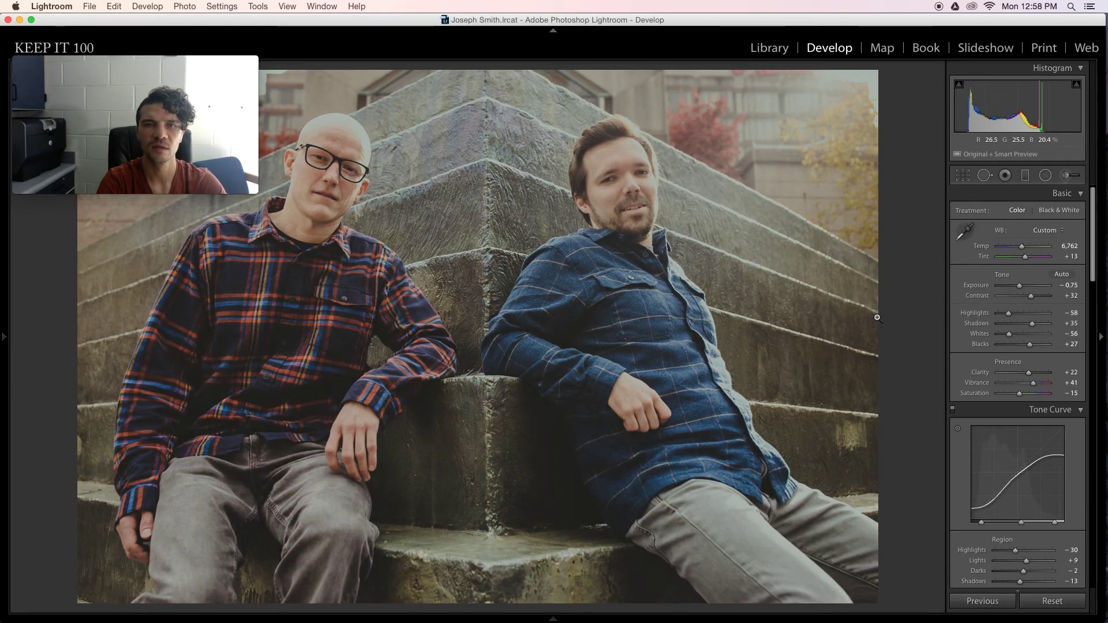
- Set photo 118's exposure to −0.85, contrast to +39 and shadows to +9
key("minus")
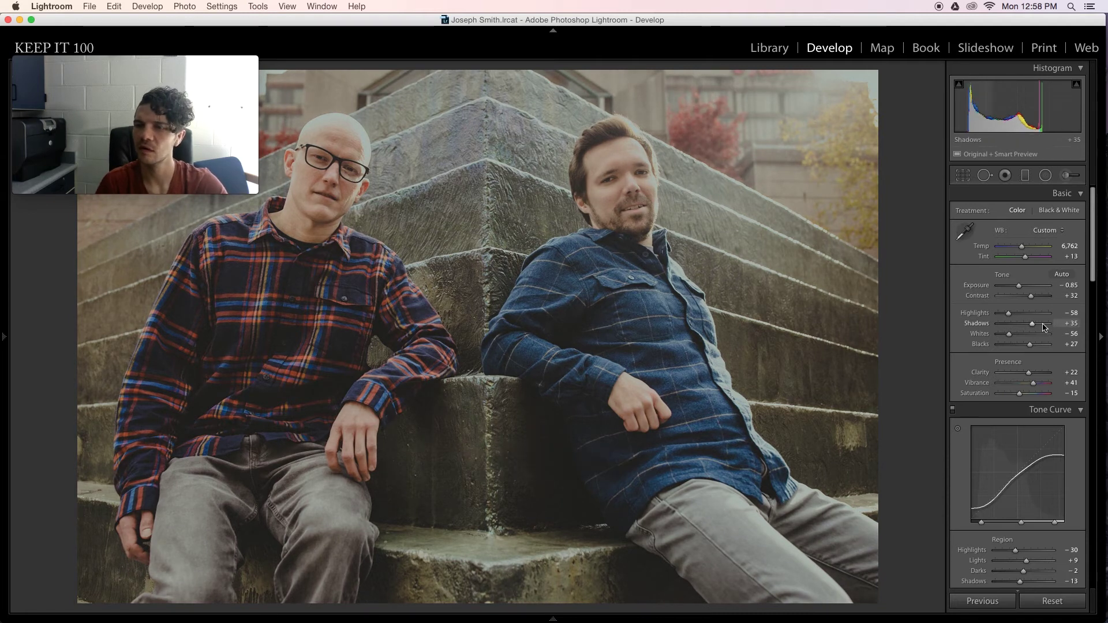
left_click_drag(1032, 325, 1029, 324)
key("g")
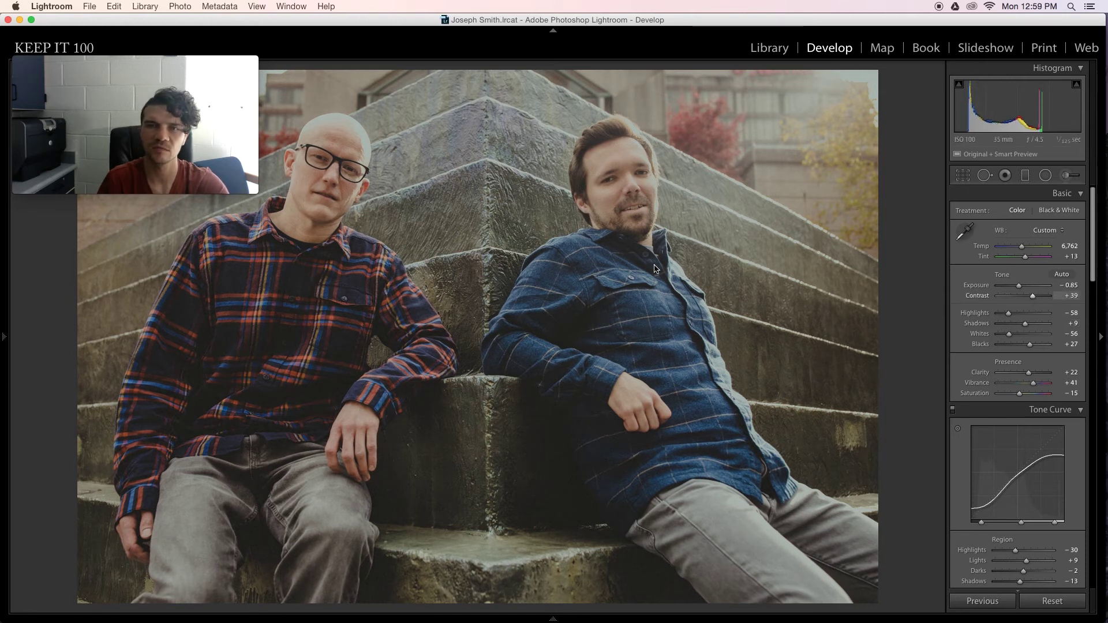
- Open photo 139, the landing shot on the pavement, for developing and raise its exposure to −0.55
scroll(591, 293, "down", 10)
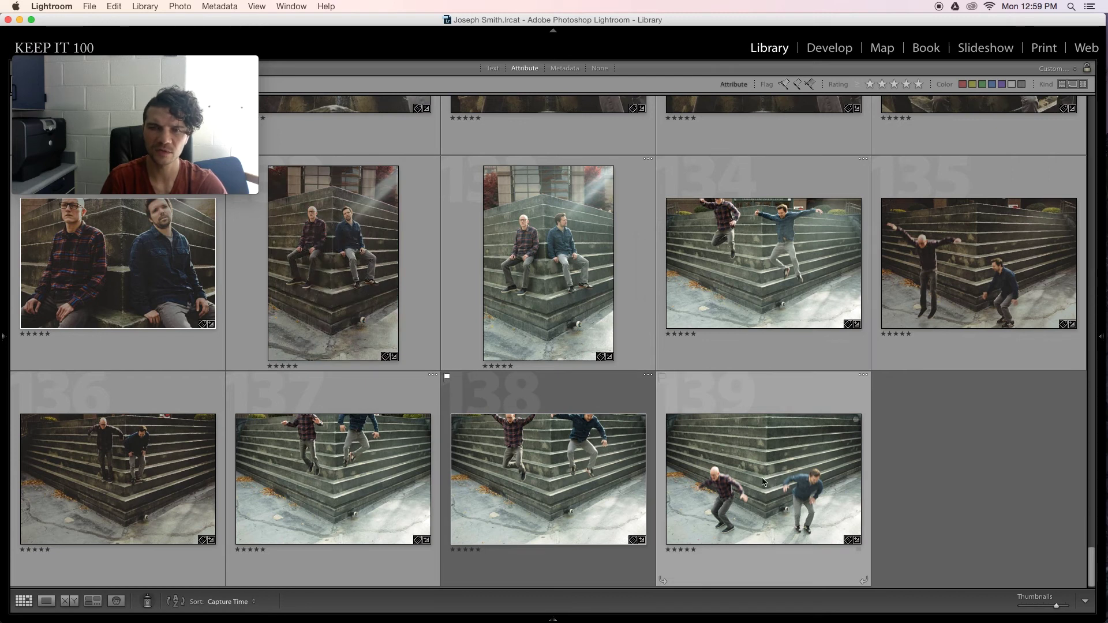
scroll(763, 481, "up", 4)
scroll(766, 483, "down", 5)
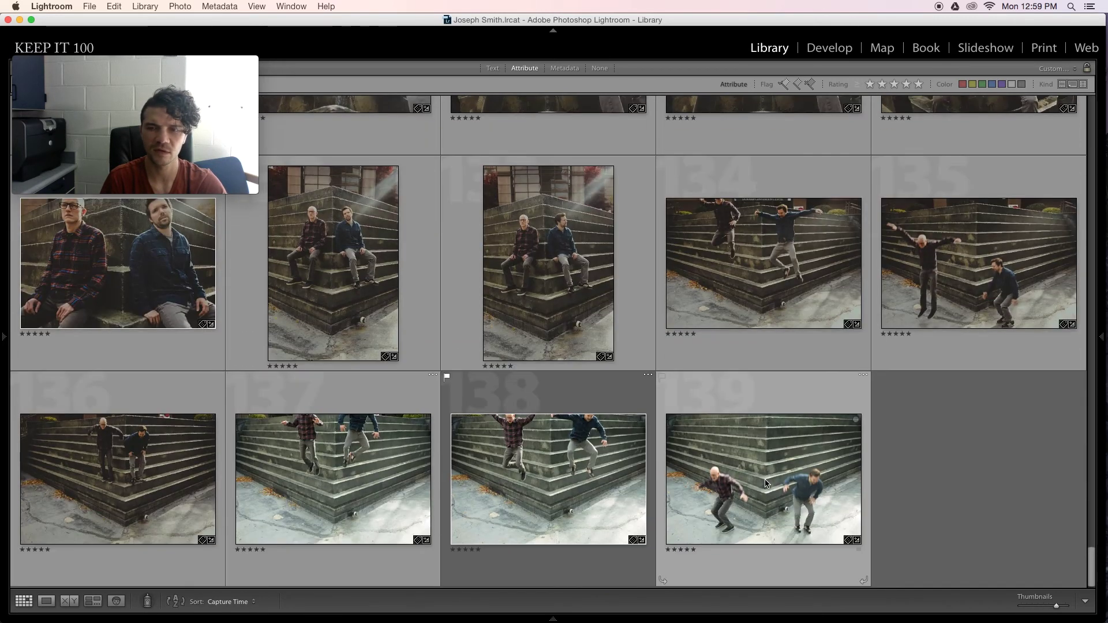
double_click(766, 483)
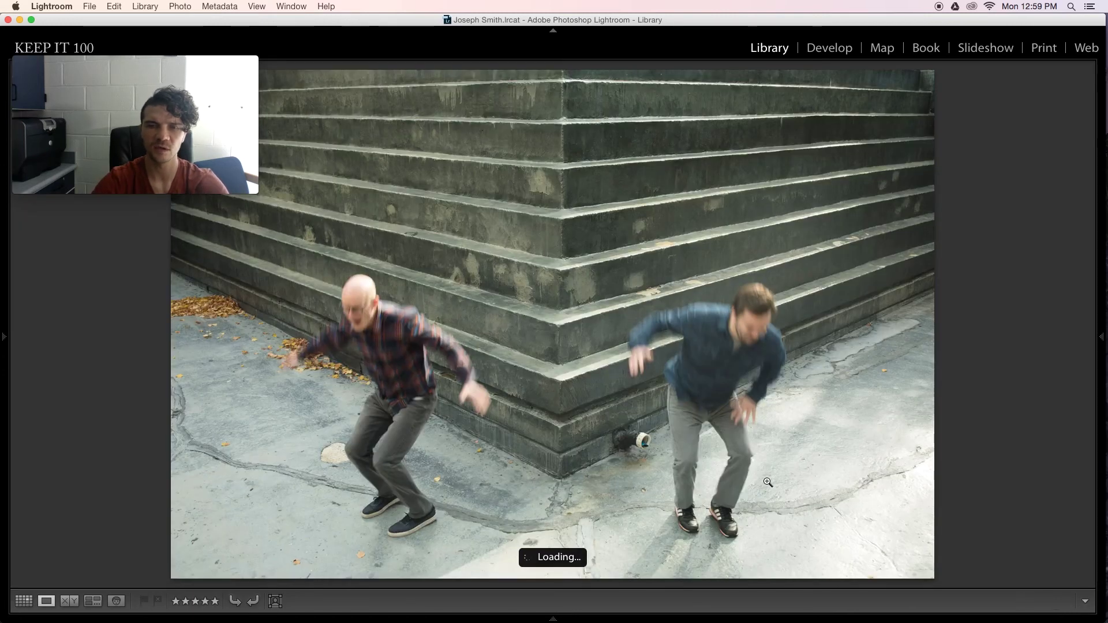
key("d")
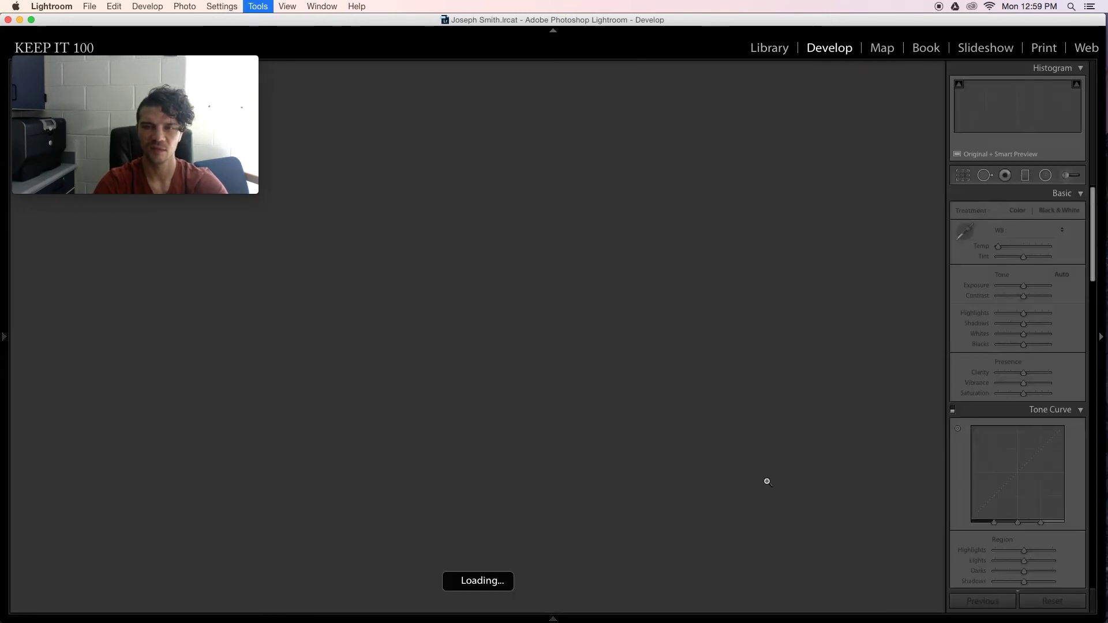
key("equal")
key("equal")
key("equal")
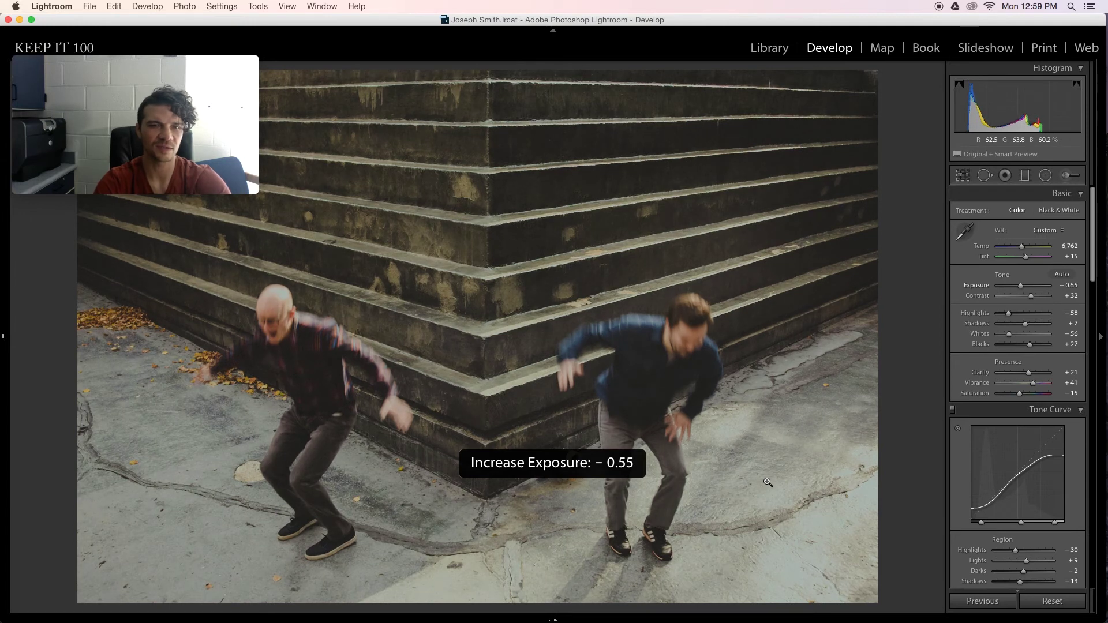
key("Right")
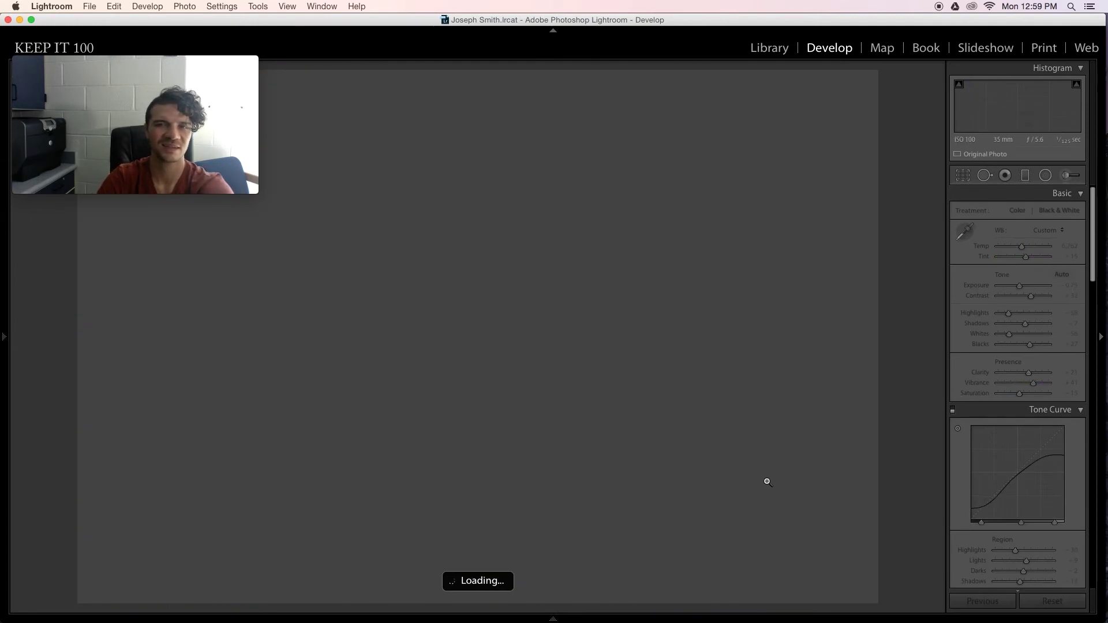